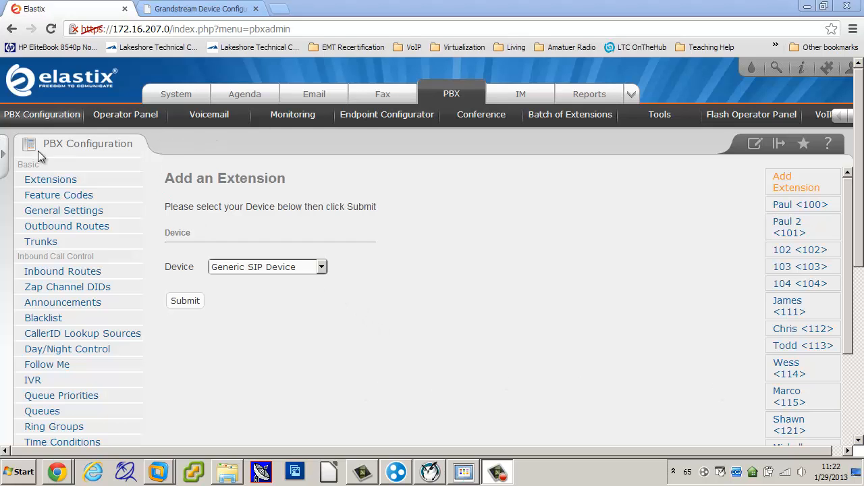
# Open the Feature Codes settings and review the Blacklist, Call Forward, Call Waiting and Core codes, including ChanSpy and Simulate Incoming Call
pyautogui.click(43, 197)
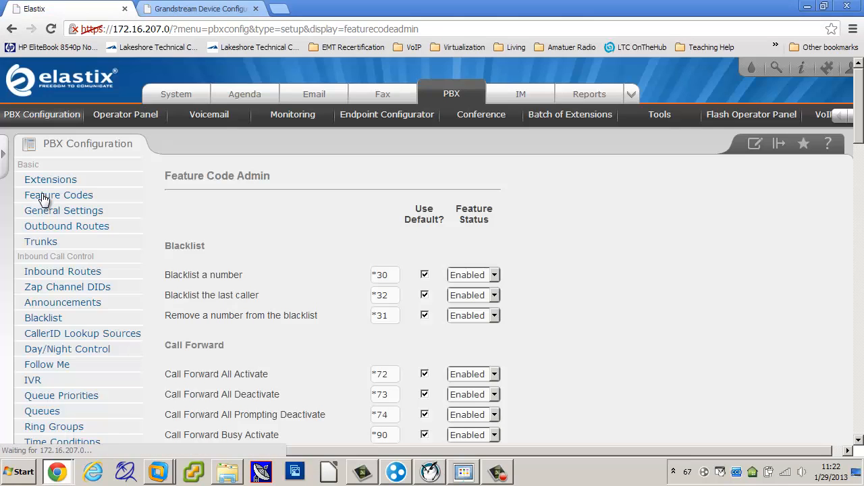
pyautogui.scroll(-1, 358, 307)
pyautogui.scroll(-1, 358, 312)
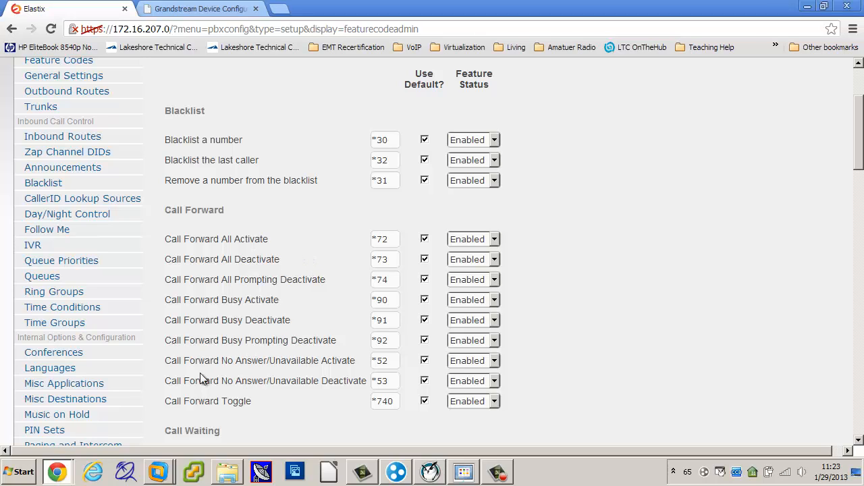
pyautogui.scroll(-2, 269, 330)
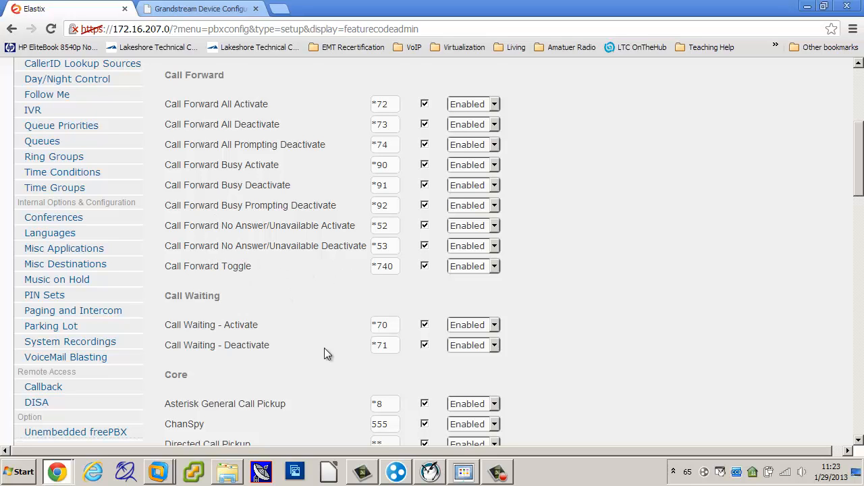
pyautogui.scroll(-2, 325, 349)
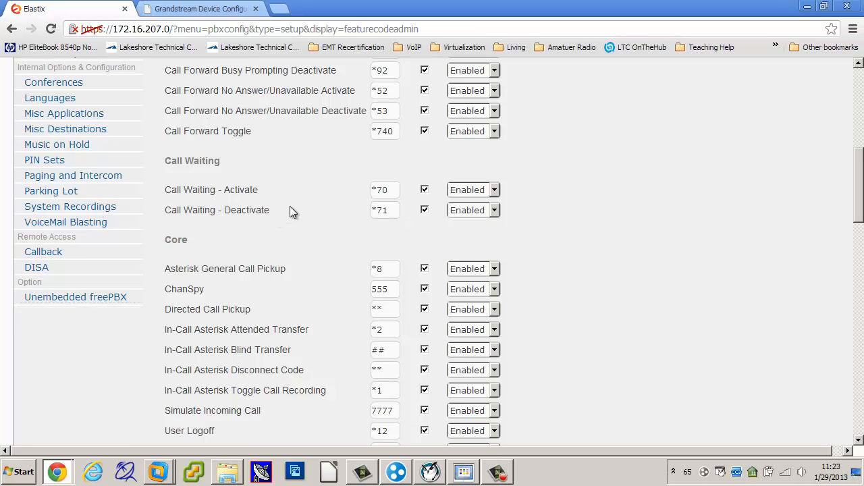
pyautogui.scroll(-2, 293, 221)
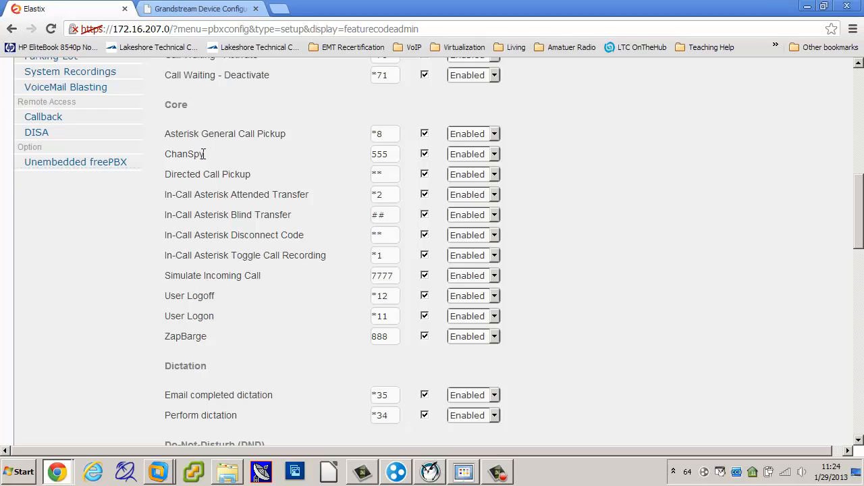
pyautogui.moveTo(203, 154); pyautogui.dragTo(167, 158)
pyautogui.click(235, 152)
pyautogui.moveTo(268, 275); pyautogui.dragTo(163, 281)
pyautogui.click(243, 288)
# Review the remaining feature codes from Dictation and Do-Not-Disturb through Paging and Intercom to Speed Dial Functions and Voicemail
pyautogui.scroll(-3, 269, 324)
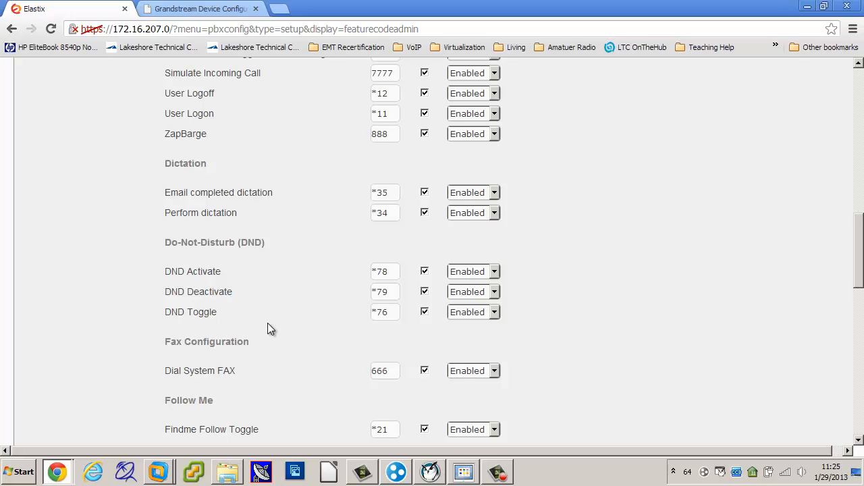
pyautogui.scroll(-2, 268, 324)
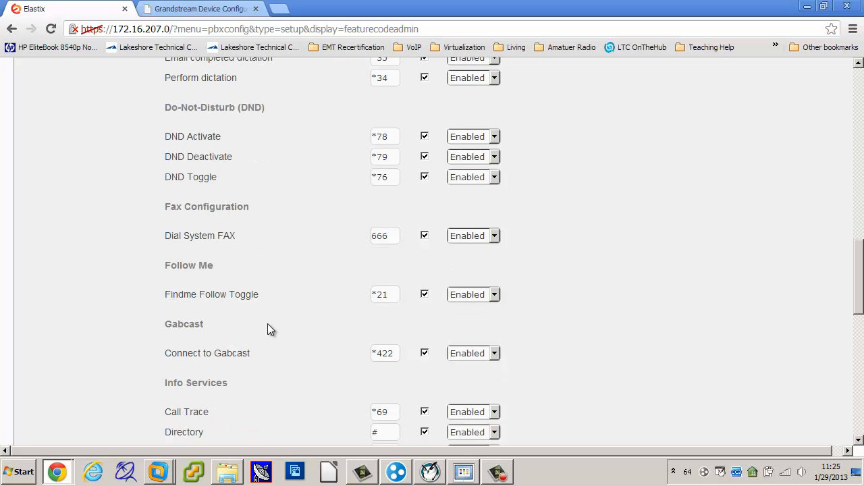
pyautogui.scroll(-2, 267, 324)
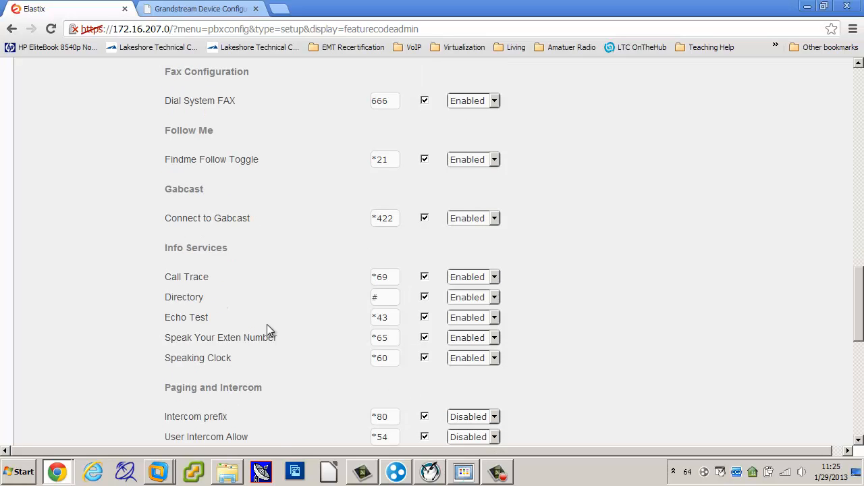
pyautogui.scroll(-1, 267, 325)
pyautogui.scroll(-1, 268, 328)
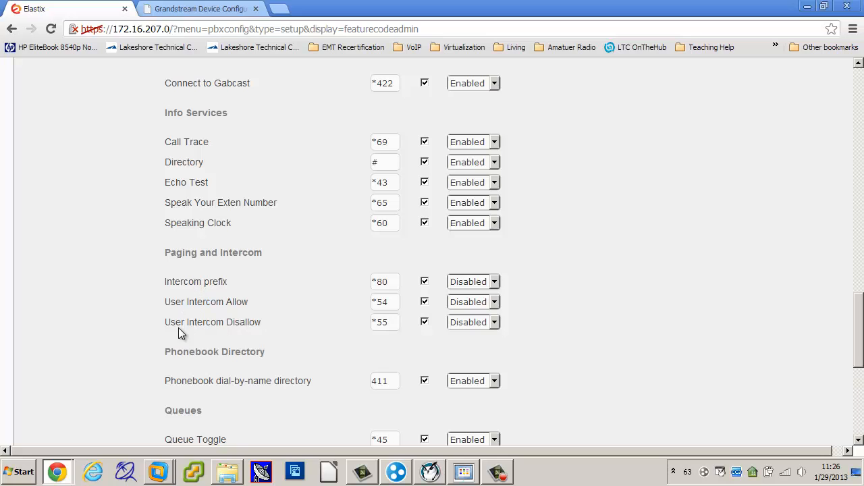
pyautogui.scroll(-2, 316, 336)
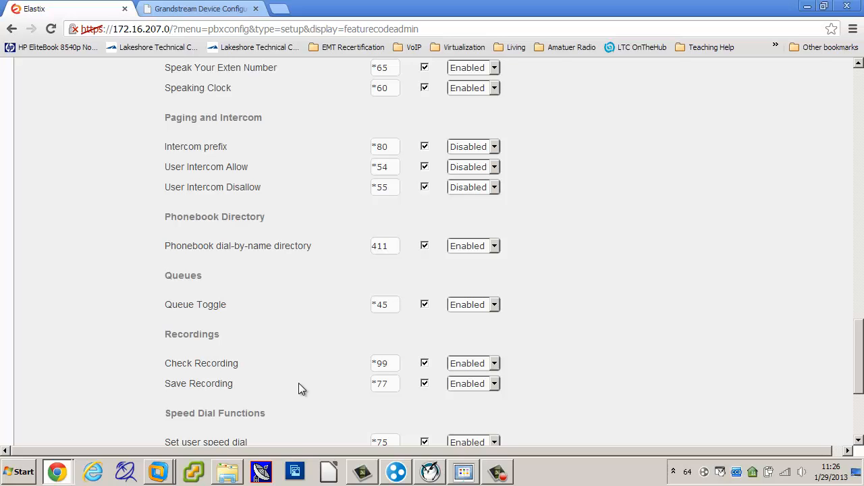
pyautogui.scroll(-2, 299, 383)
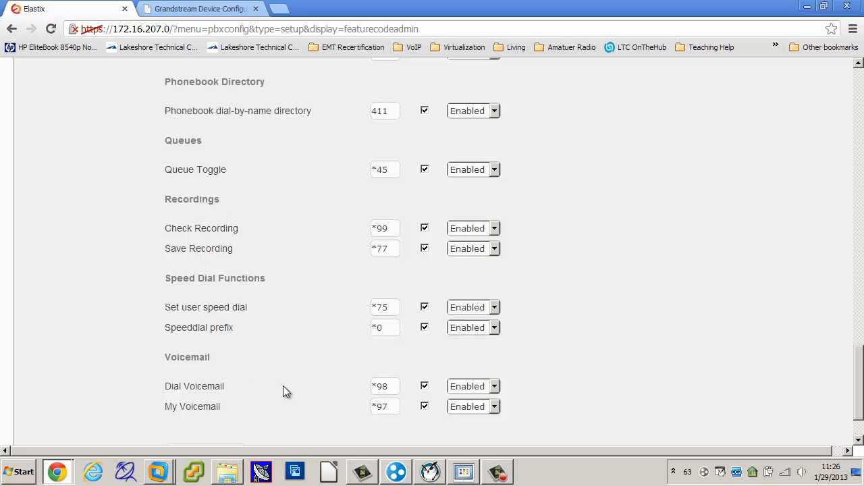
pyautogui.scroll(-2, 283, 387)
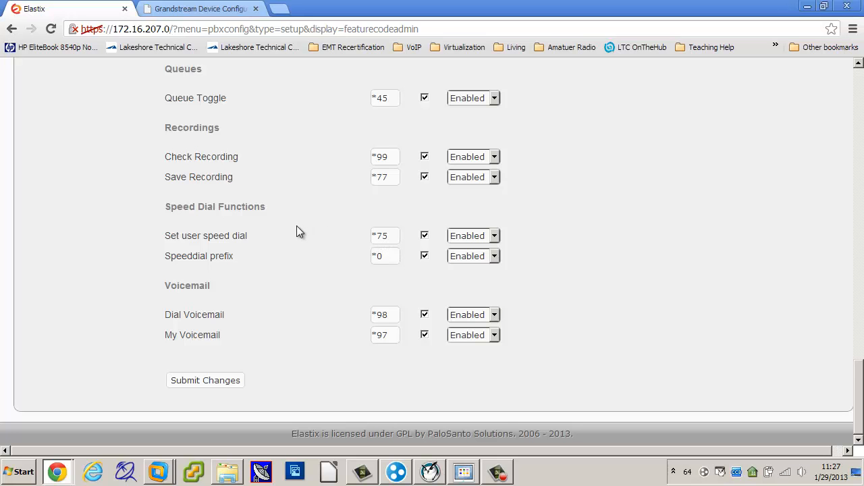
# Set the Intercom prefix feature code under Paging and Intercom to Enabled, submit the change and apply the configuration
pyautogui.scroll(20, 296, 230)
pyautogui.scroll(3, 296, 226)
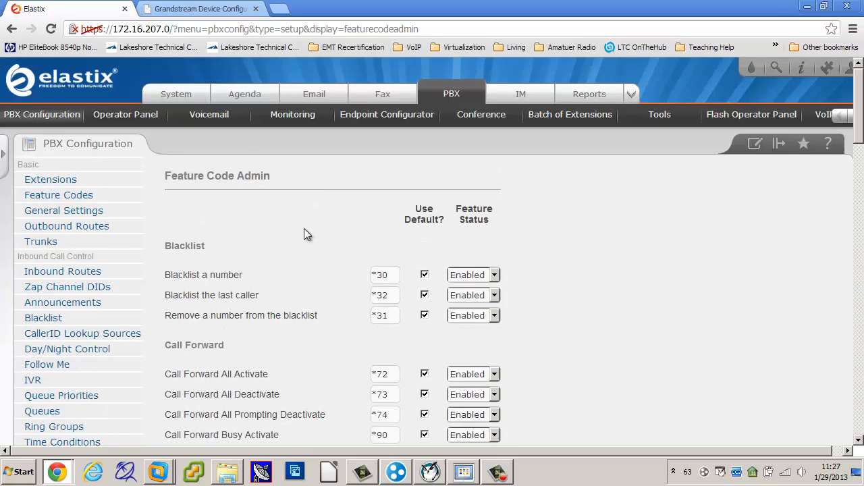
pyautogui.scroll(-15, 603, 321)
pyautogui.scroll(-5, 605, 327)
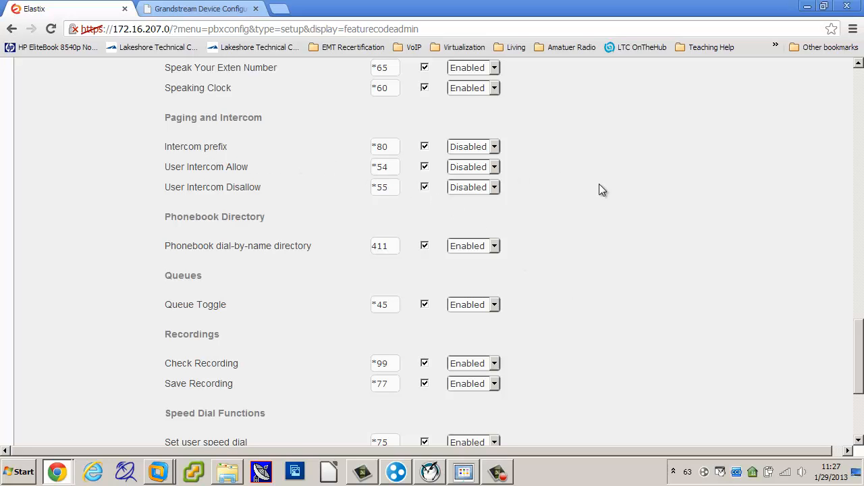
pyautogui.scroll(3, 649, 212)
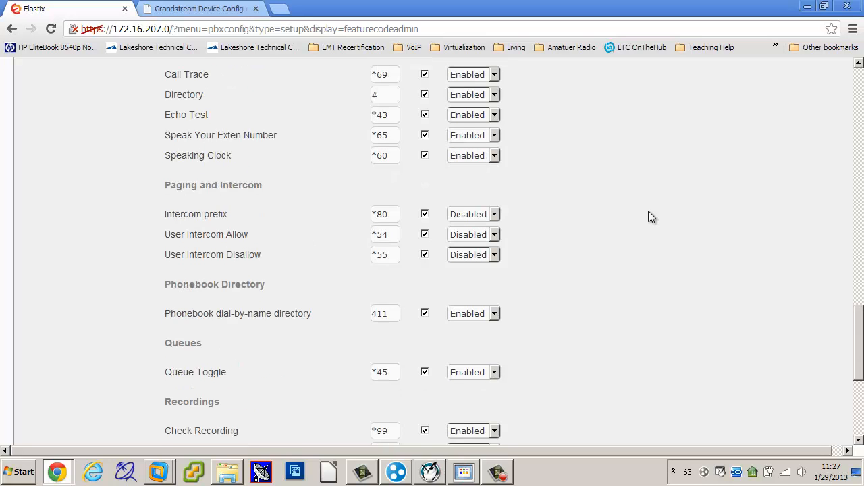
pyautogui.scroll(-2, 649, 212)
pyautogui.click(495, 215)
pyautogui.click(473, 235)
pyautogui.scroll(-4, 613, 229)
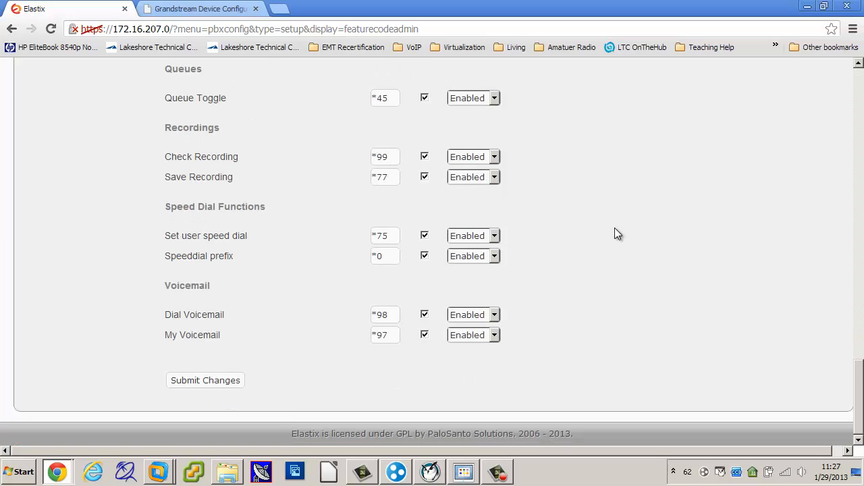
pyautogui.click(210, 383)
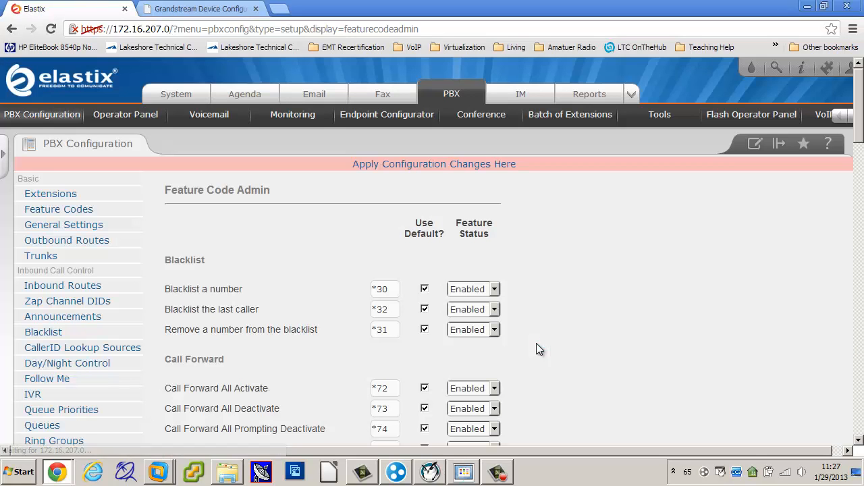
pyautogui.click(431, 168)
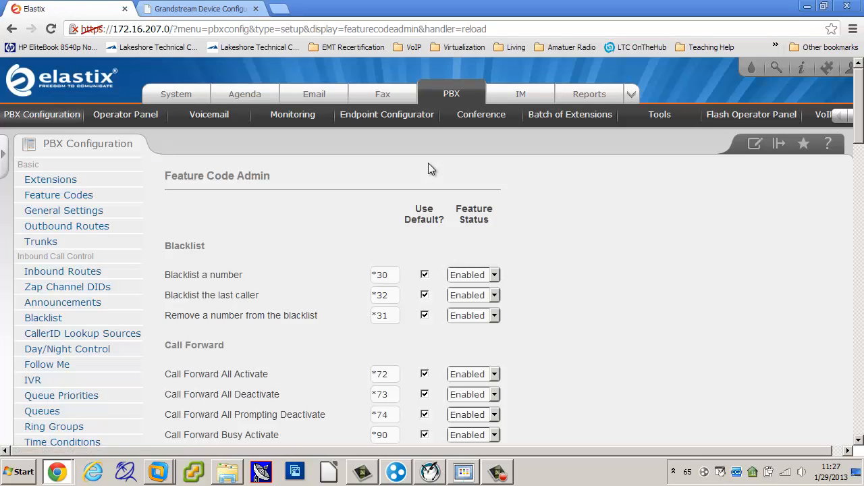
# Check the Intercom prefix status among the applied feature codes, and switch to SDP860 USB Viewer to view the Grandstream phone
pyautogui.scroll(-5, 586, 304)
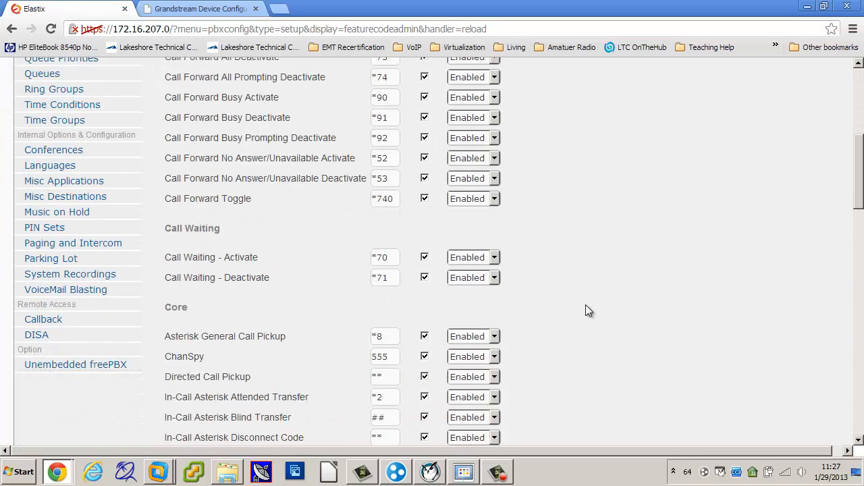
pyautogui.scroll(-6, 586, 305)
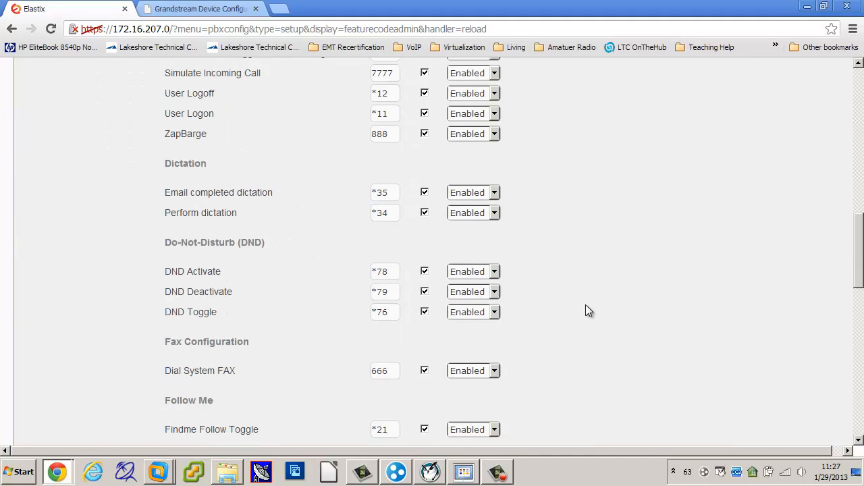
pyautogui.scroll(-4, 585, 305)
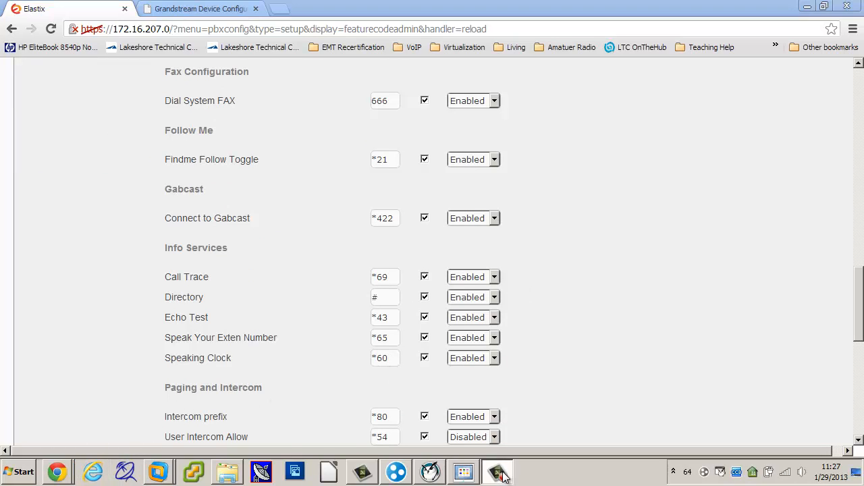
pyautogui.click(470, 468)
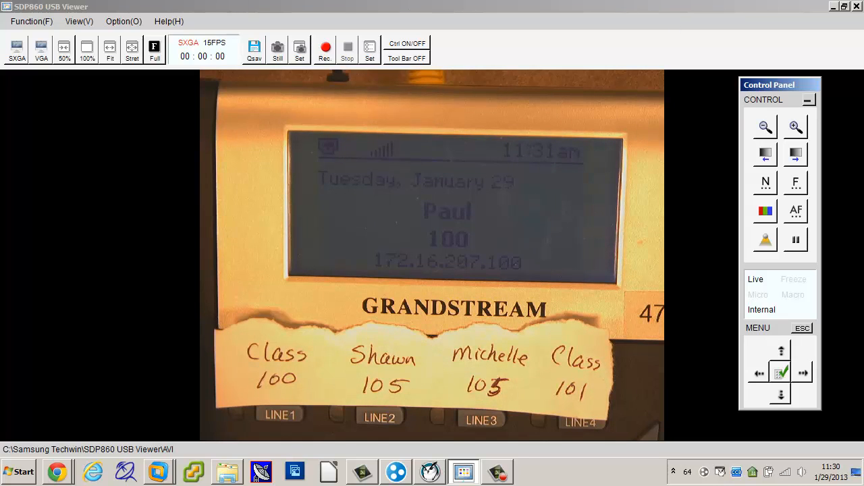
# Switch back to the Elastix window in Chrome and open the Paging and Intercom module of the PBX configuration
pyautogui.click(56, 472)
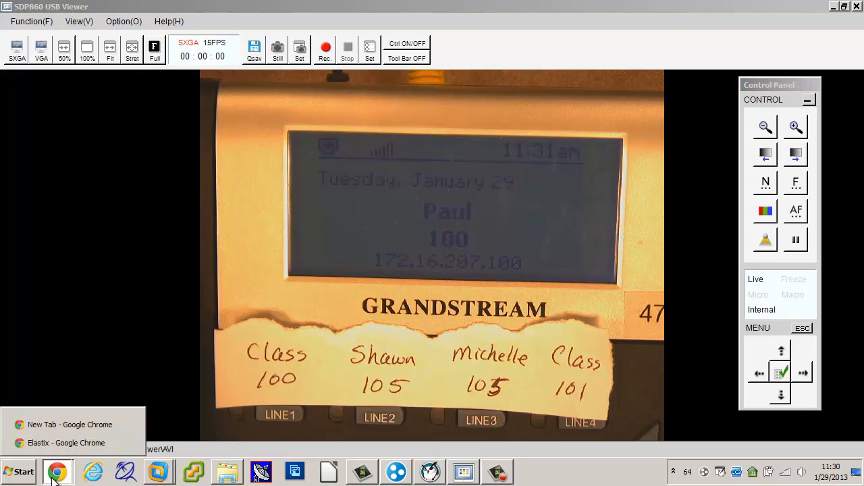
pyautogui.click(49, 444)
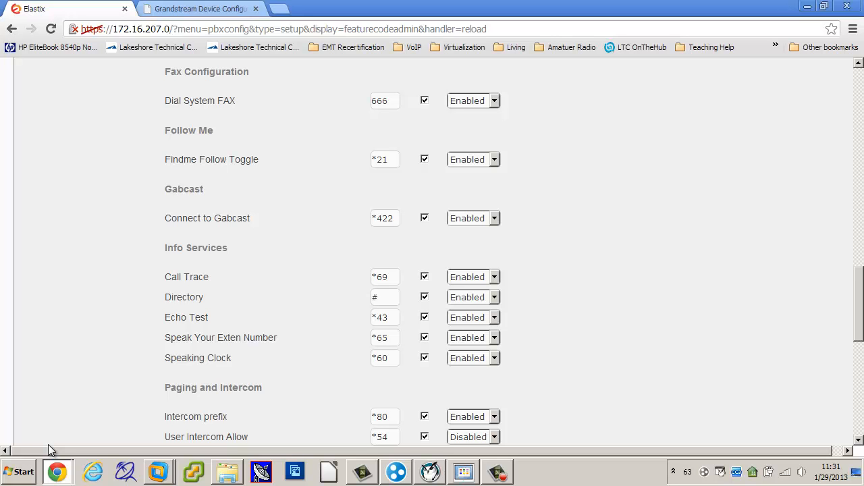
pyautogui.scroll(15, 277, 238)
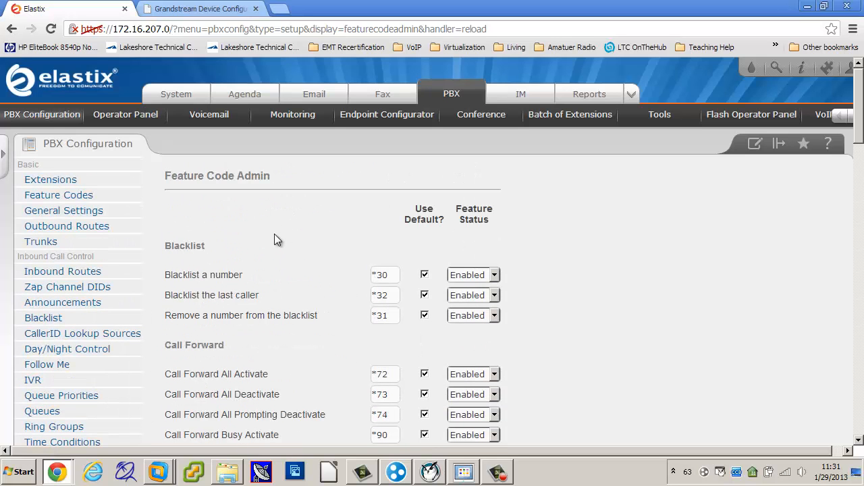
pyautogui.click(54, 119)
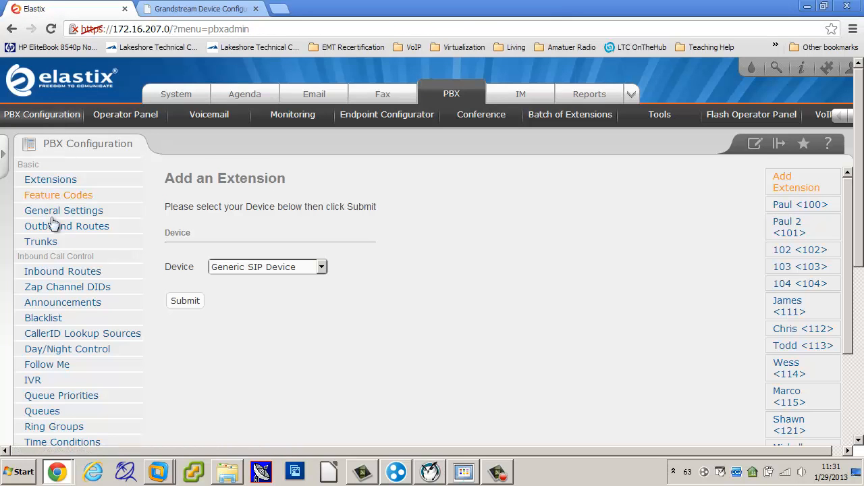
pyautogui.scroll(-3, 56, 233)
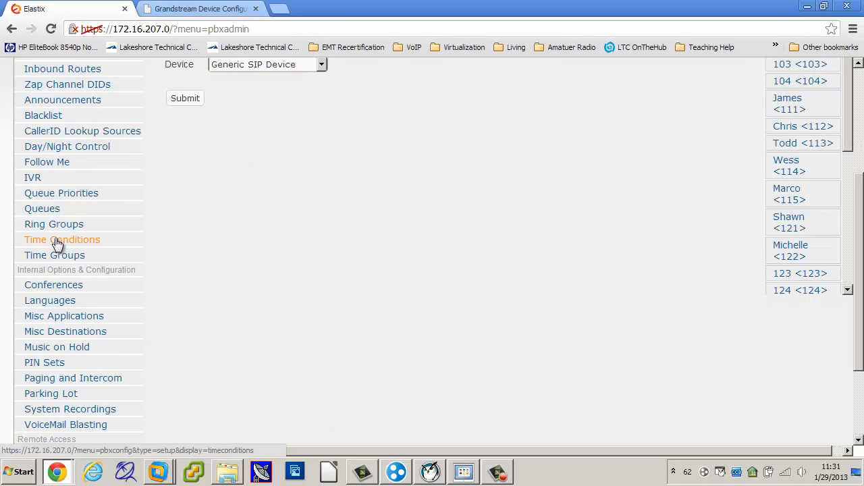
pyautogui.scroll(-1, 58, 243)
pyautogui.scroll(3, 58, 243)
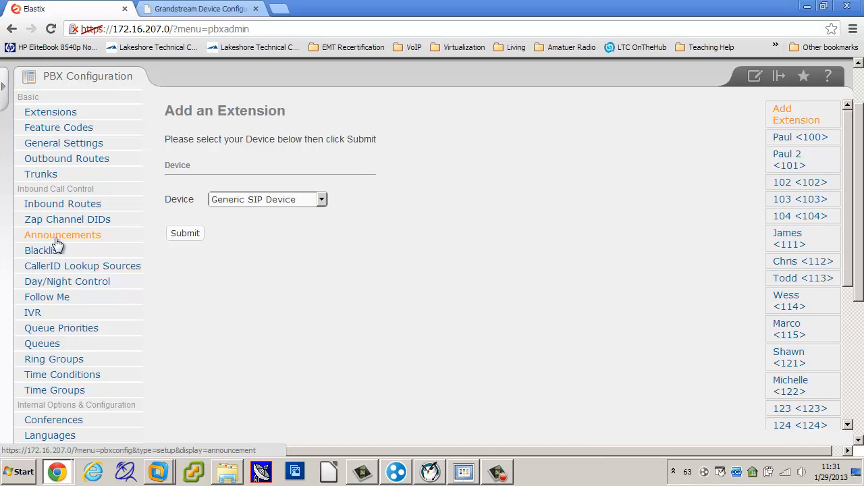
pyautogui.scroll(-2, 230, 348)
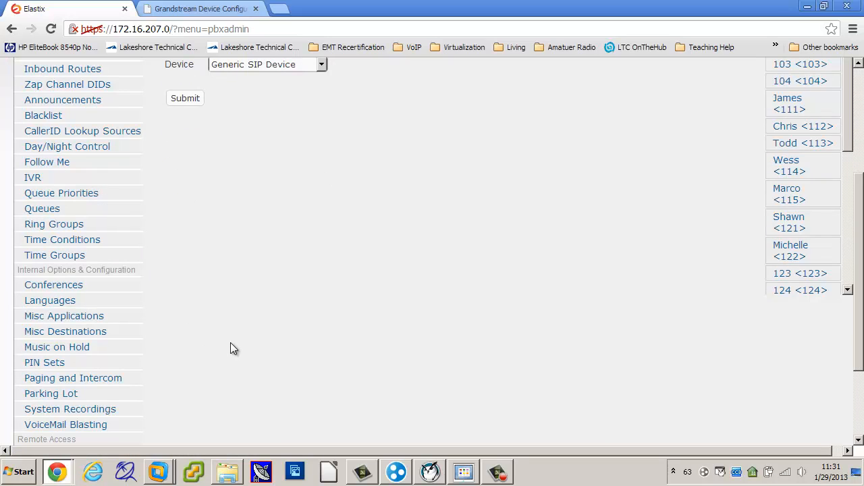
pyautogui.click(86, 381)
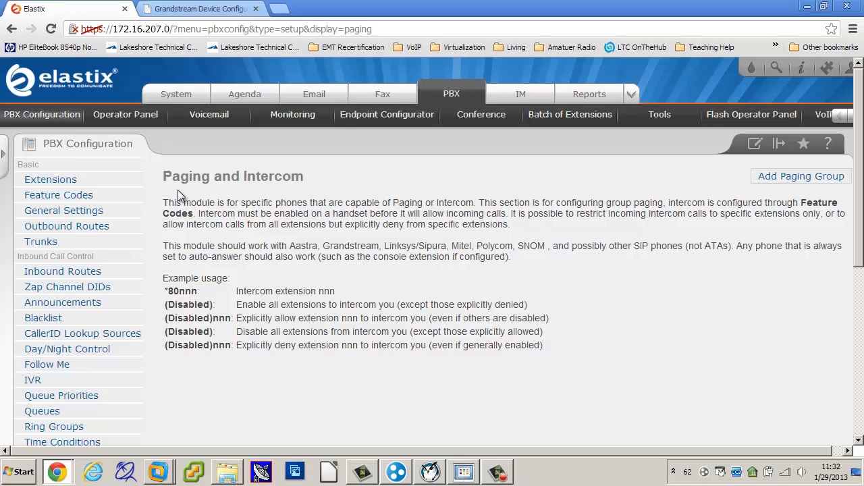
# Start a new paging group with paging extension 301 and the group description Sales
pyautogui.click(788, 177)
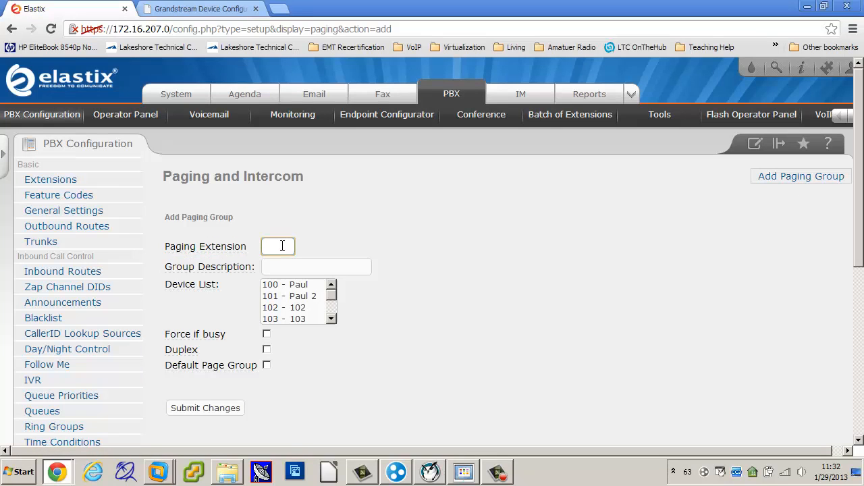
pyautogui.write('301')
pyautogui.click(282, 265)
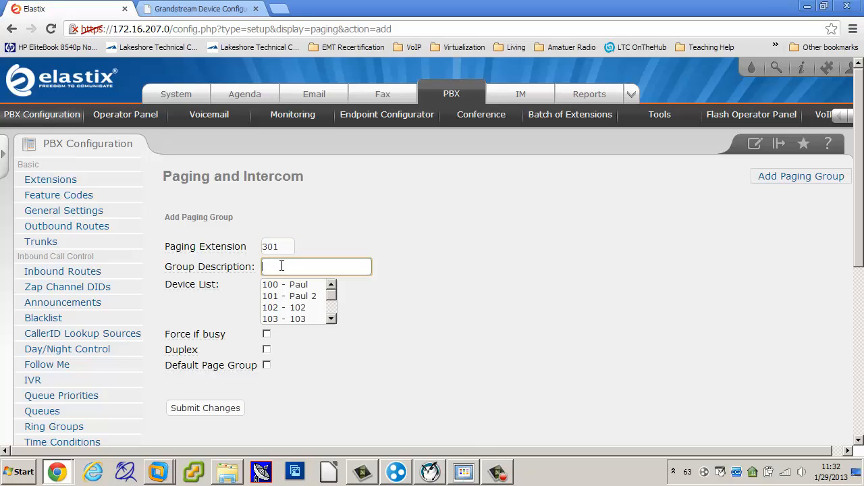
pyautogui.write('Sales')
pyautogui.click(412, 305)
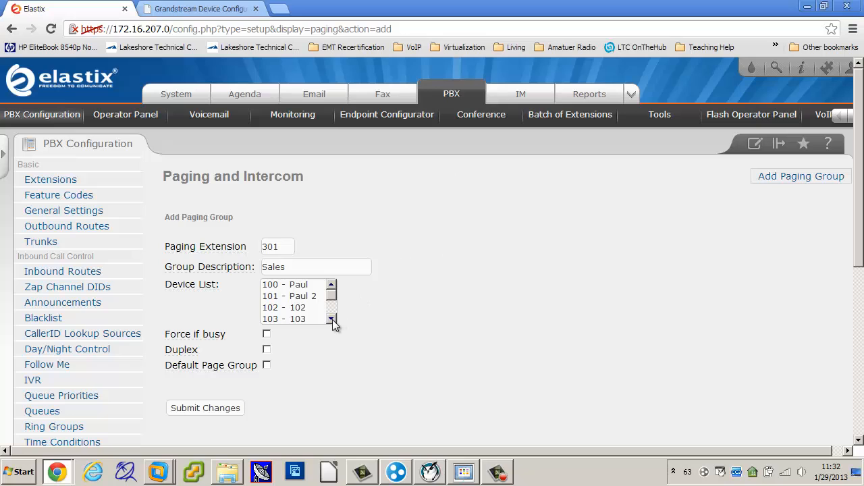
# Select devices 143, 125 and 122 together in the Sales paging group's device list
pyautogui.moveTo(332, 319); pyautogui.dragTo(333, 320)
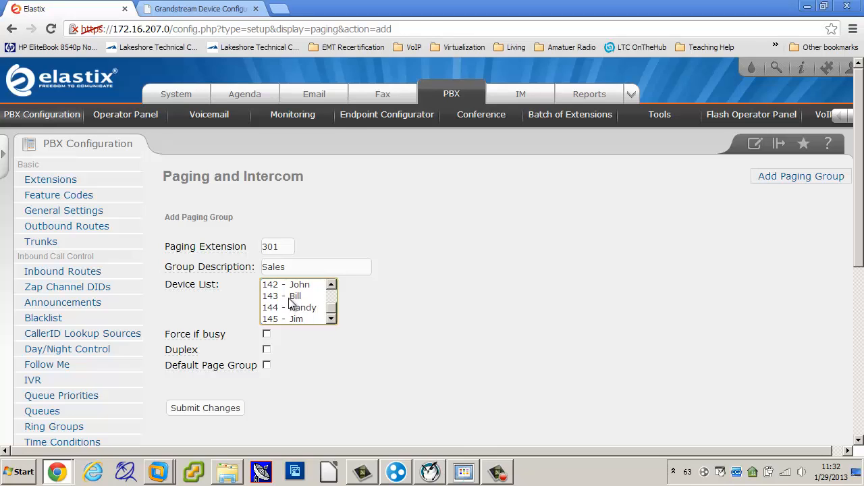
pyautogui.click(290, 297)
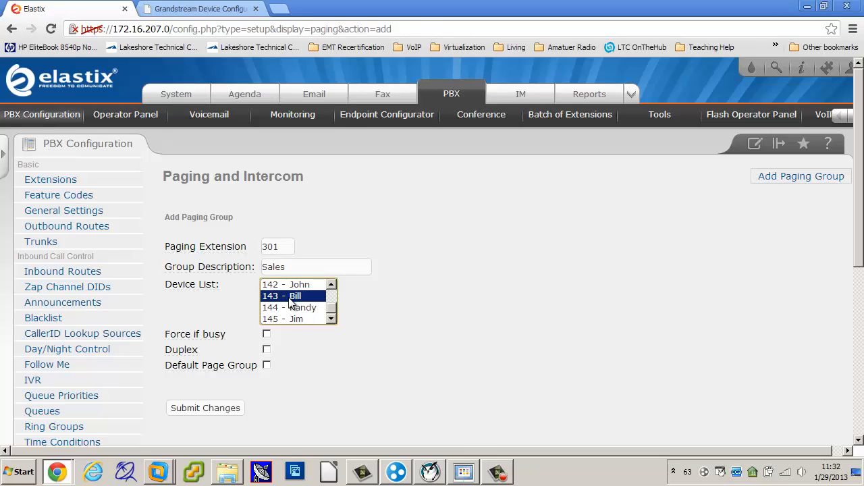
pyautogui.click(332, 287)
pyautogui.click(332, 287)
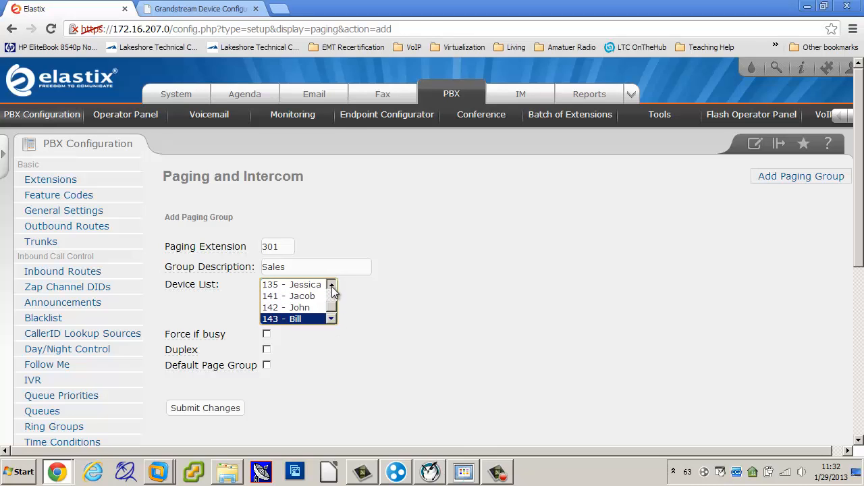
pyautogui.click(331, 286)
pyautogui.click(332, 287)
pyautogui.click(332, 286)
pyautogui.click(332, 286)
pyautogui.click(331, 286)
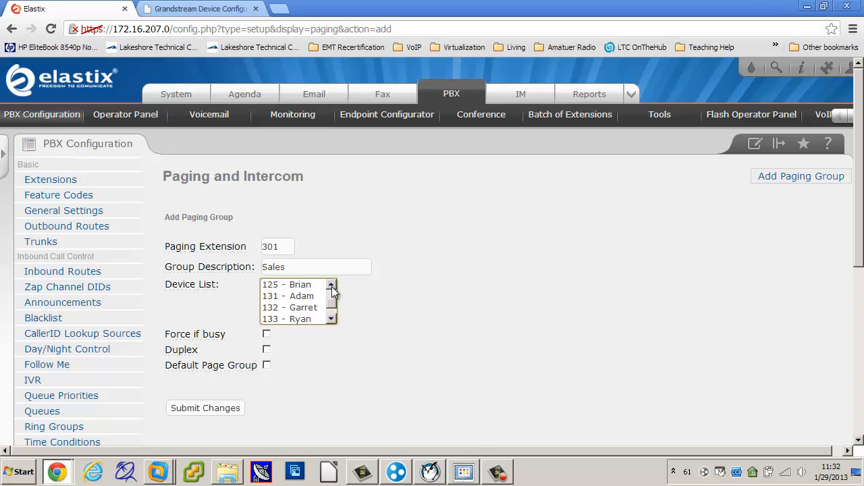
pyautogui.click(301, 287)
pyautogui.click(331, 285)
pyautogui.click(332, 285)
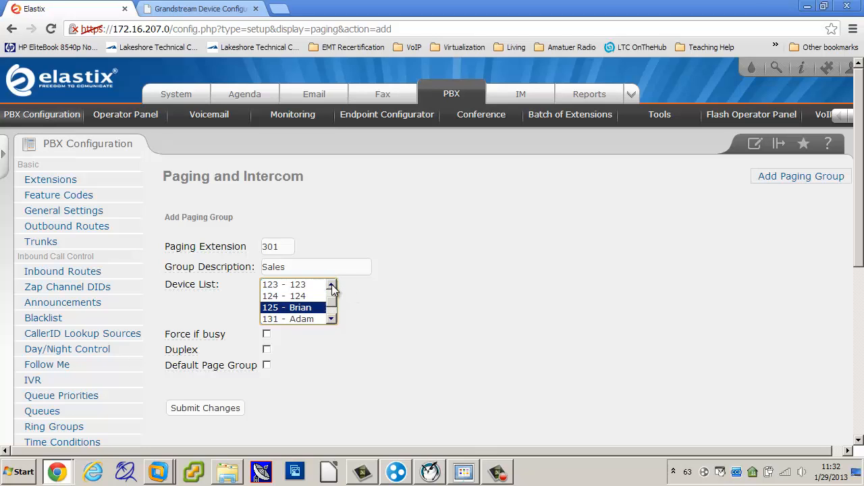
pyautogui.click(332, 285)
pyautogui.click(331, 285)
pyautogui.click(305, 297)
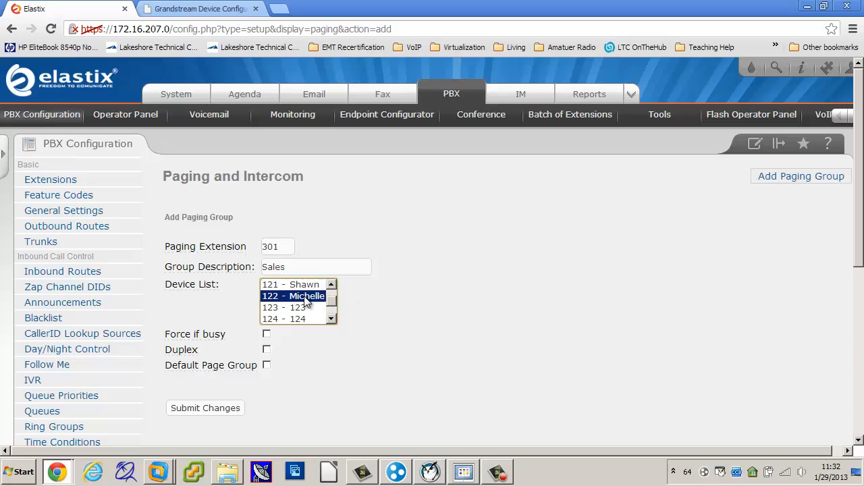
# Enable Force if busy for the Sales paging group, submit it and apply the configuration changes
pyautogui.click(493, 305)
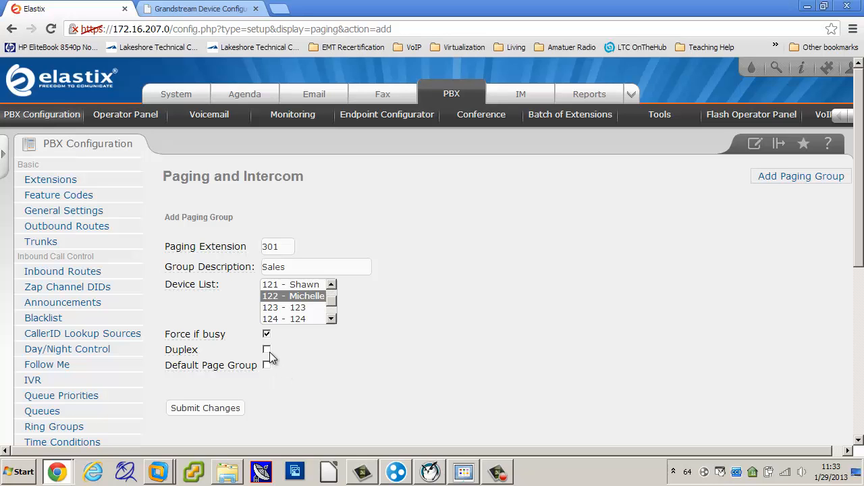
pyautogui.click(208, 414)
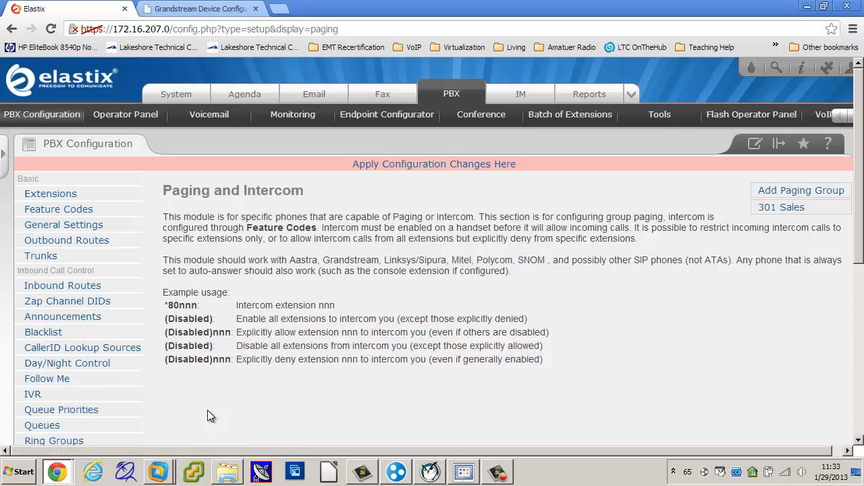
pyautogui.click(402, 169)
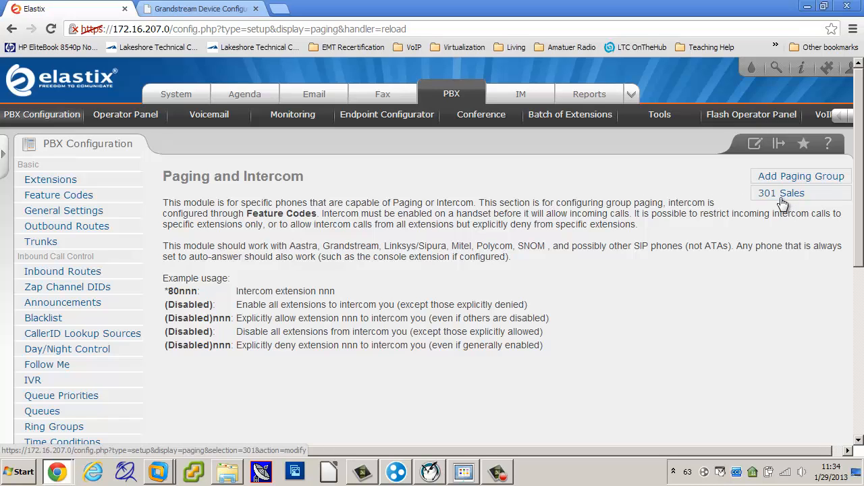
# Reopen the 301 Sales paging group and review which devices are selected in its device list
pyautogui.click(783, 194)
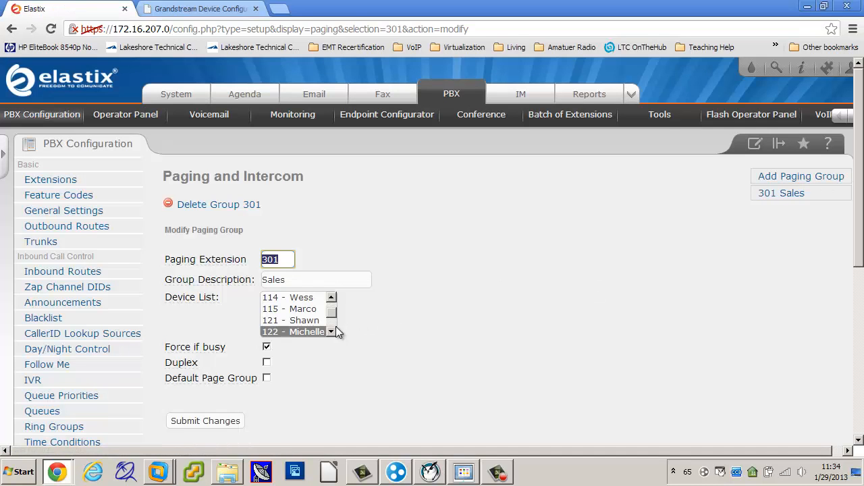
pyautogui.click(331, 331)
pyautogui.click(331, 331)
pyautogui.click(331, 332)
pyautogui.click(331, 331)
pyautogui.click(331, 331)
pyautogui.click(331, 332)
pyautogui.click(331, 331)
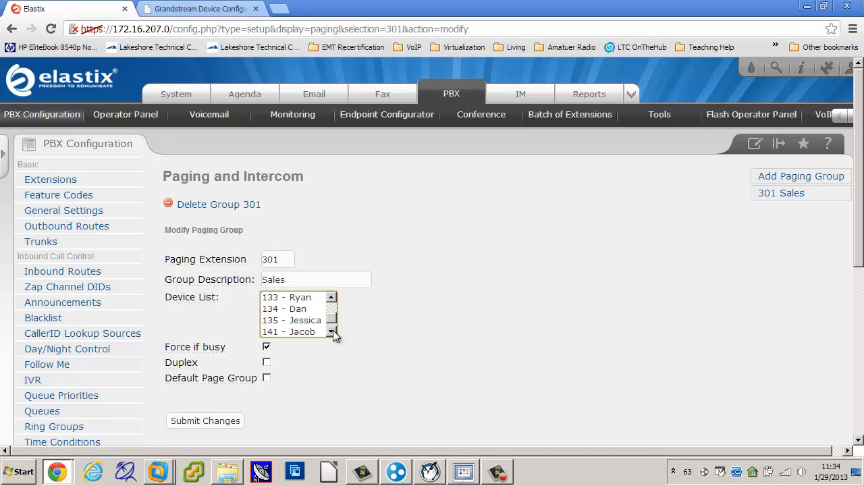
pyautogui.click(331, 297)
pyautogui.click(331, 297)
pyautogui.click(331, 297)
pyautogui.click(331, 297)
pyautogui.click(305, 310)
pyautogui.click(331, 297)
pyautogui.click(331, 297)
pyautogui.click(331, 297)
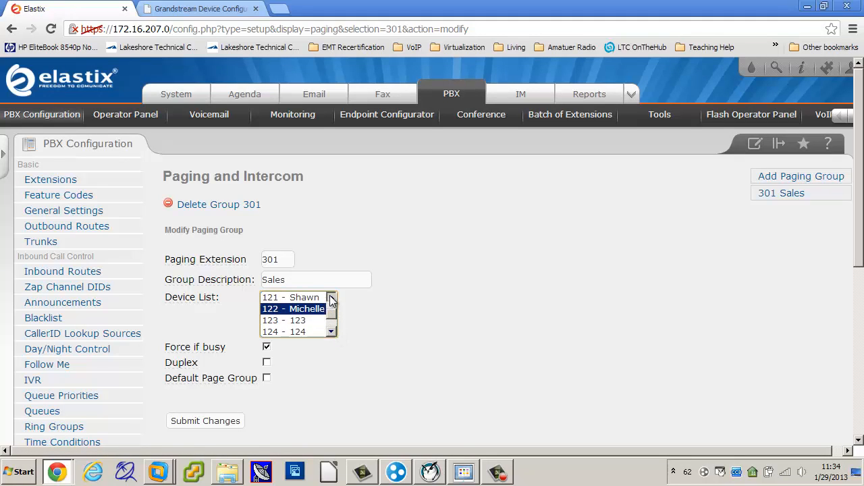
pyautogui.click(331, 297)
pyautogui.click(331, 331)
pyautogui.click(330, 332)
# Include device 143 in the 301 Sales group's device selection, submit the change and apply the configuration
pyautogui.click(331, 331)
pyautogui.click(331, 332)
pyautogui.click(331, 332)
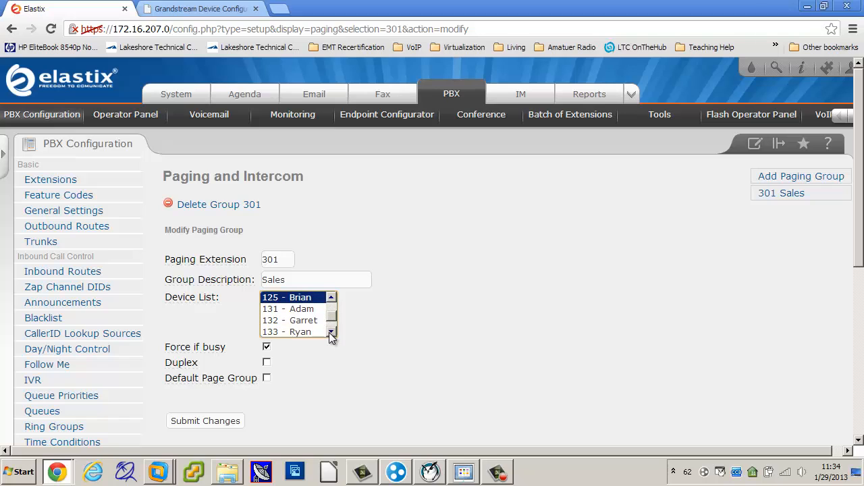
pyautogui.click(331, 332)
pyautogui.click(331, 332)
pyautogui.click(331, 332)
pyautogui.click(330, 332)
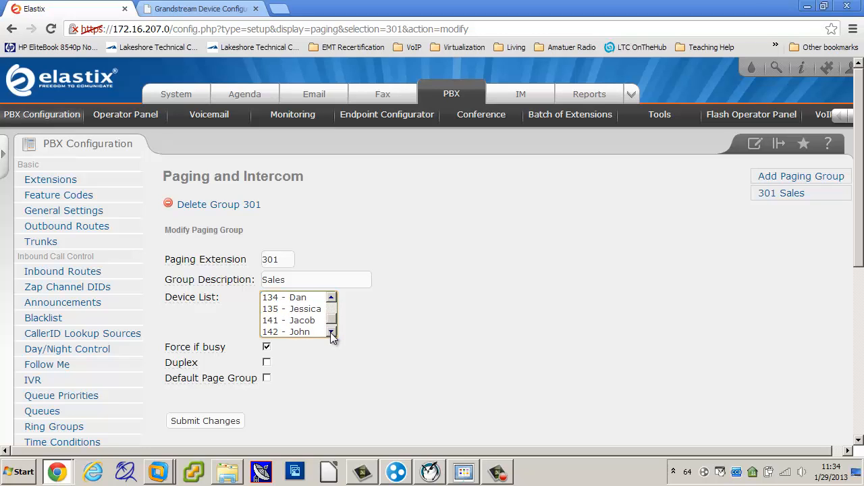
pyautogui.click(331, 332)
pyautogui.click(331, 332)
pyautogui.click(309, 323)
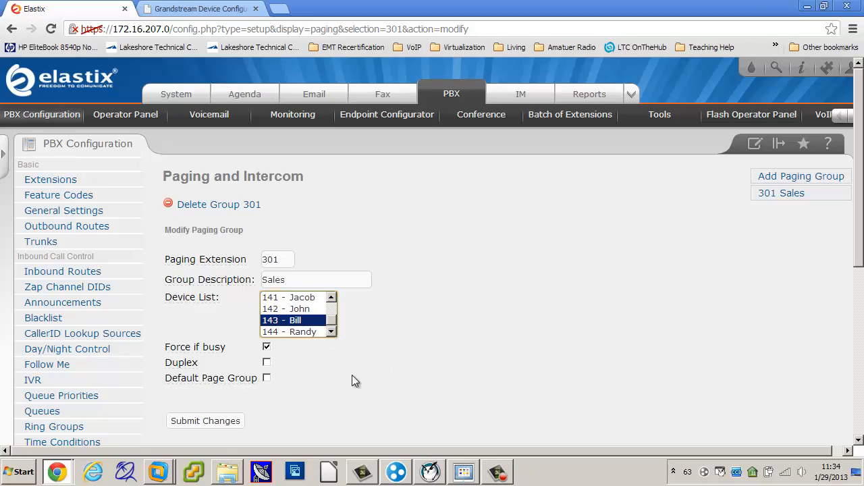
pyautogui.click(205, 421)
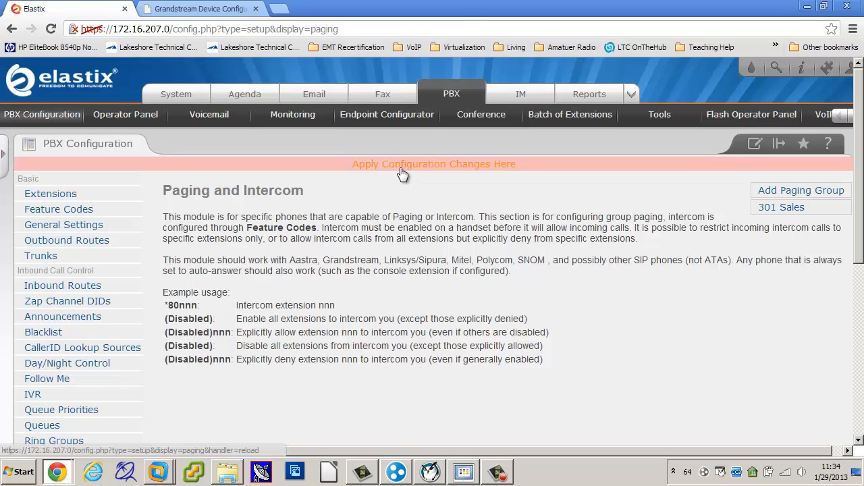
pyautogui.click(403, 172)
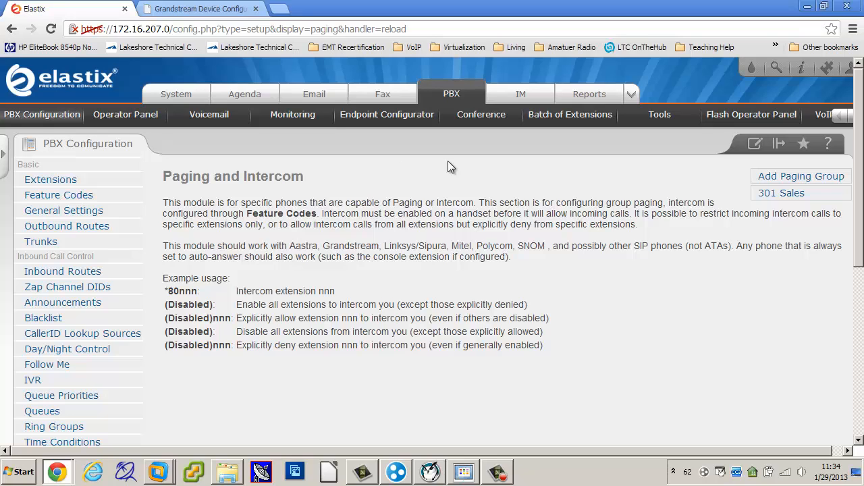
# Enable Duplex for the 301 Sales paging group, submit the change and apply the configuration
pyautogui.click(784, 194)
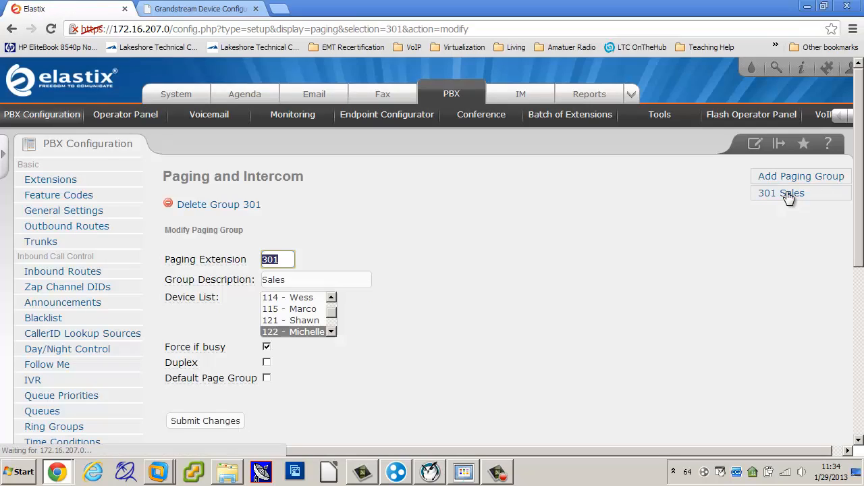
pyautogui.click(267, 362)
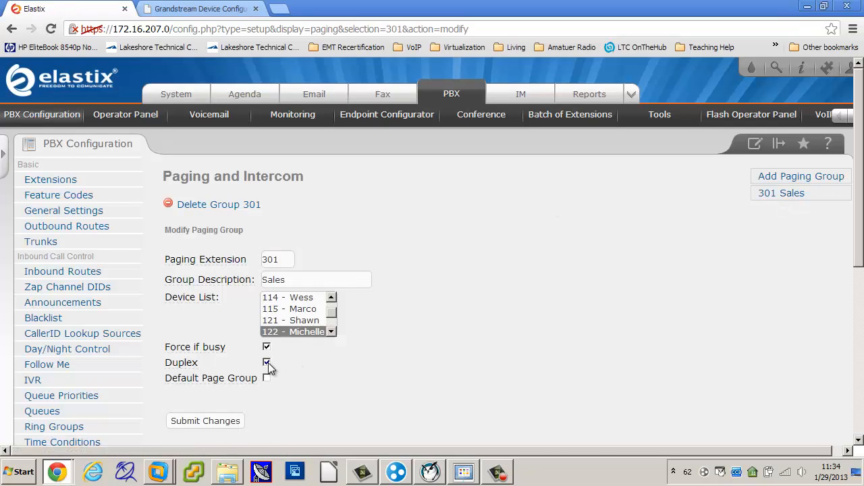
pyautogui.click(212, 421)
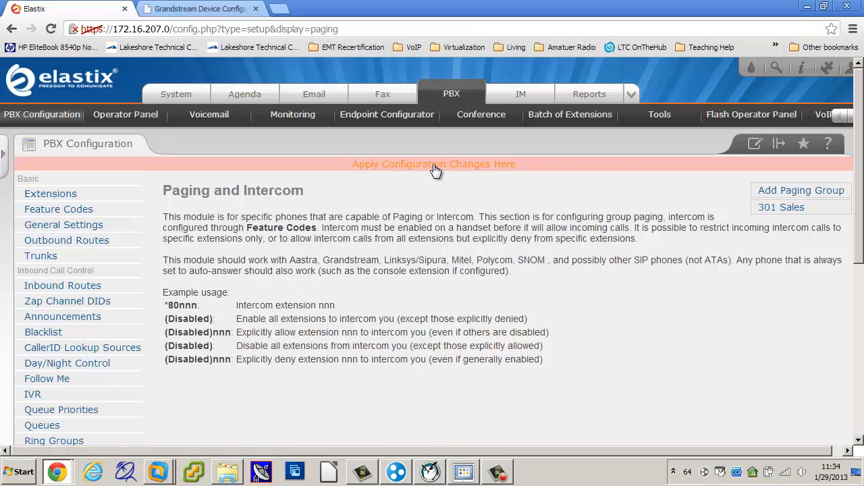
pyautogui.click(435, 170)
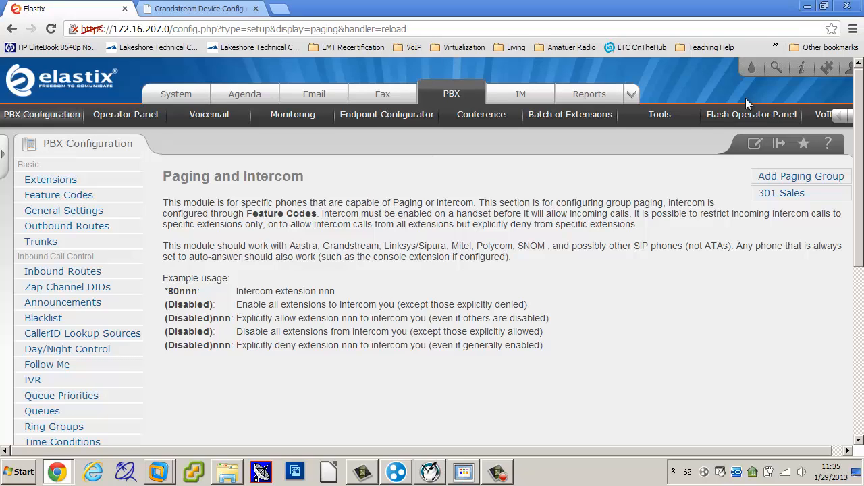
# Turn Duplex back off for the 301 Sales paging group, submit the change and apply the configuration
pyautogui.click(784, 195)
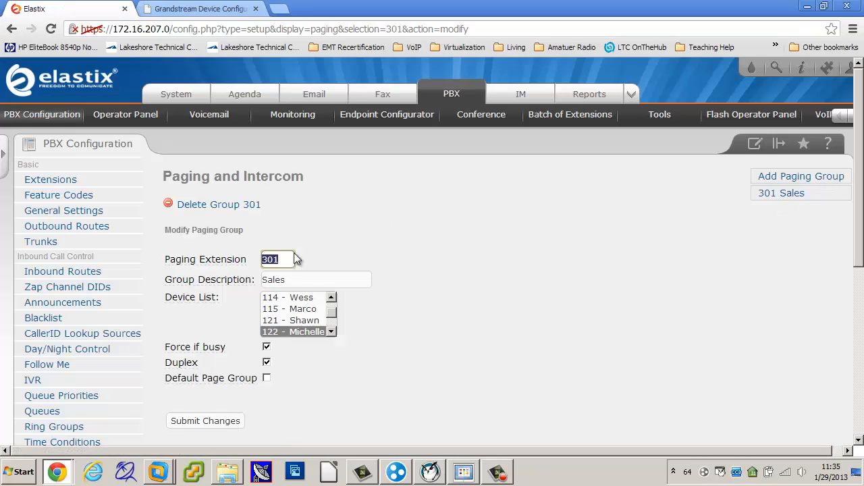
pyautogui.click(266, 362)
pyautogui.moveTo(197, 370)
pyautogui.click(219, 421)
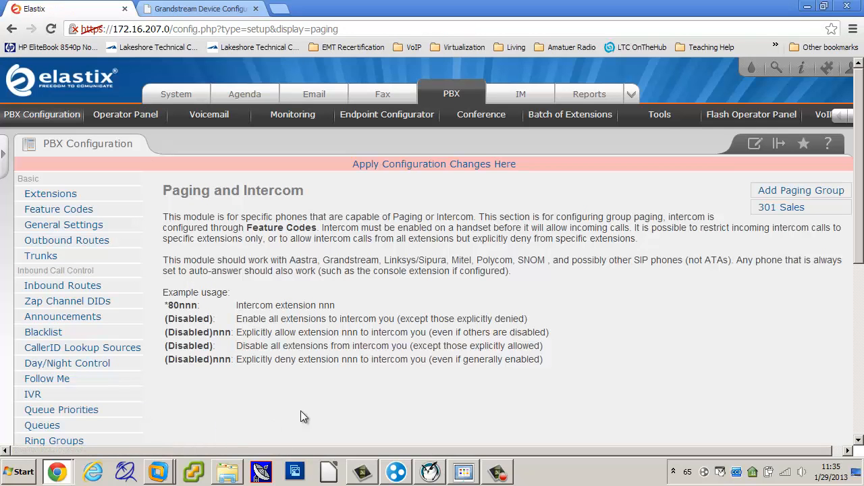
pyautogui.click(406, 166)
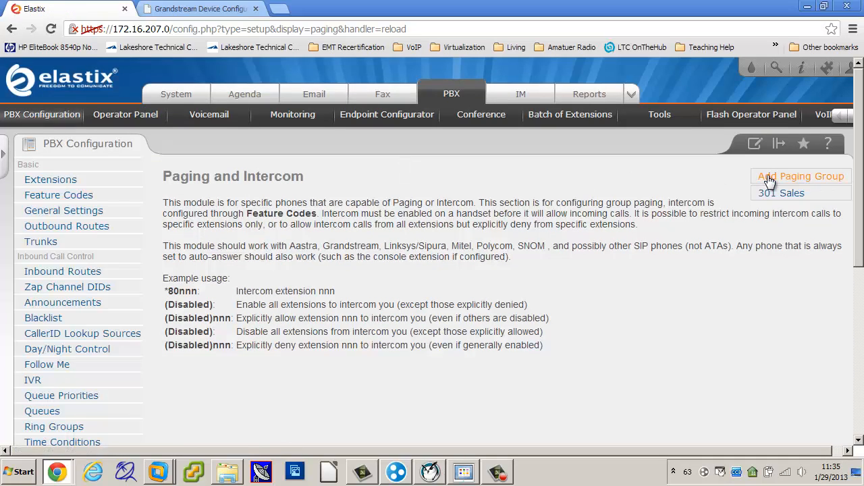
# Start a new paging group with paging extension 302 and select all devices in its device list
pyautogui.click(769, 178)
pyautogui.click(286, 248)
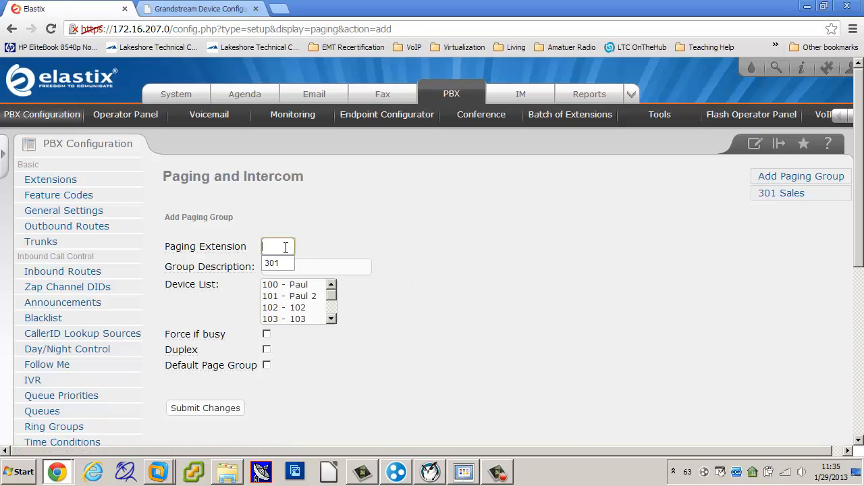
pyautogui.write('302')
pyautogui.click(338, 238)
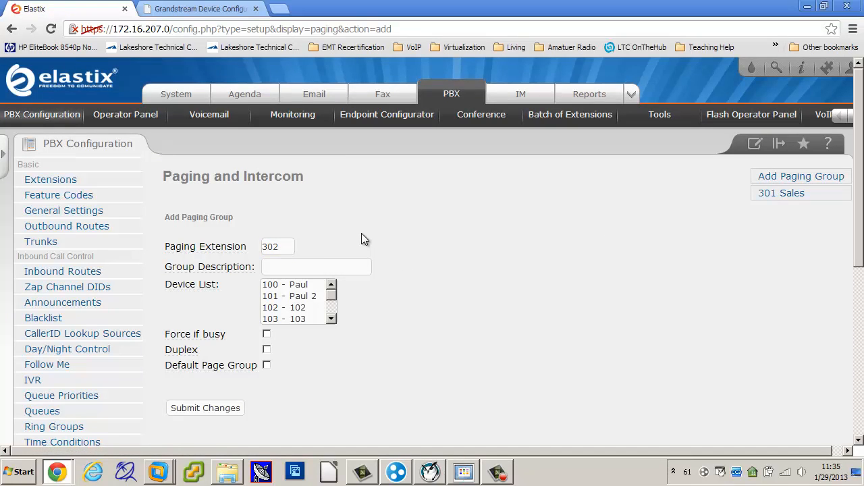
pyautogui.click(310, 287)
pyautogui.scroll(-14, 330, 319)
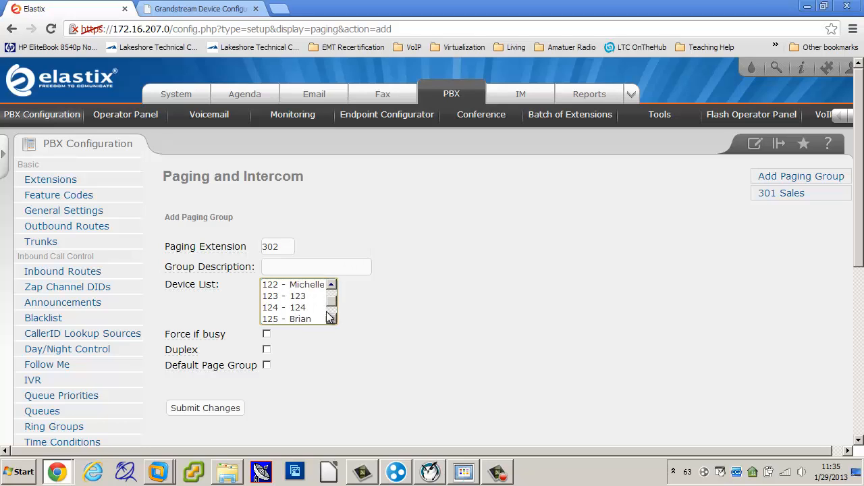
pyautogui.keyDown('shift'); pyautogui.click(301, 318); pyautogui.keyUp('shift')
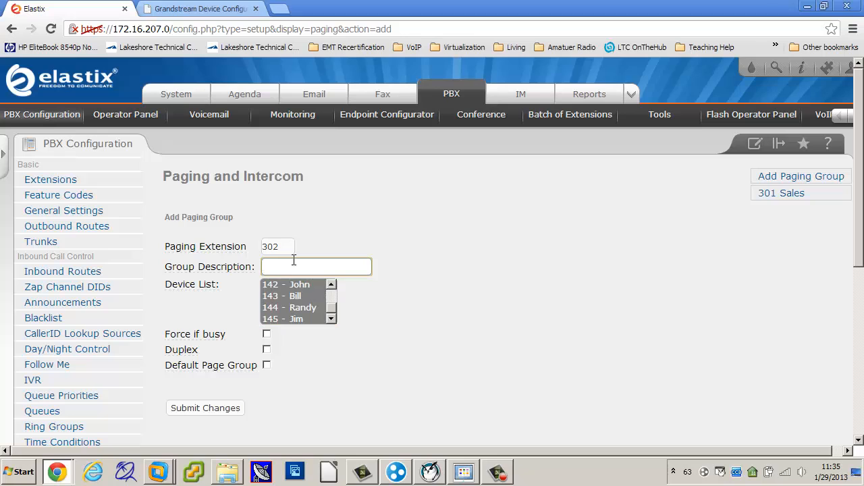
# Give the 302 group the description Page All with Force if busy enabled, submit it and apply the configuration changes
pyautogui.write('Page All')
pyautogui.click(448, 378)
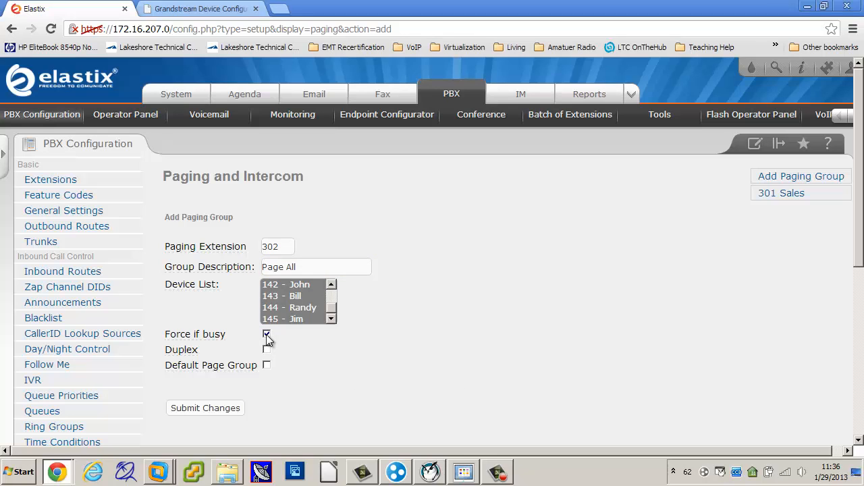
pyautogui.click(234, 412)
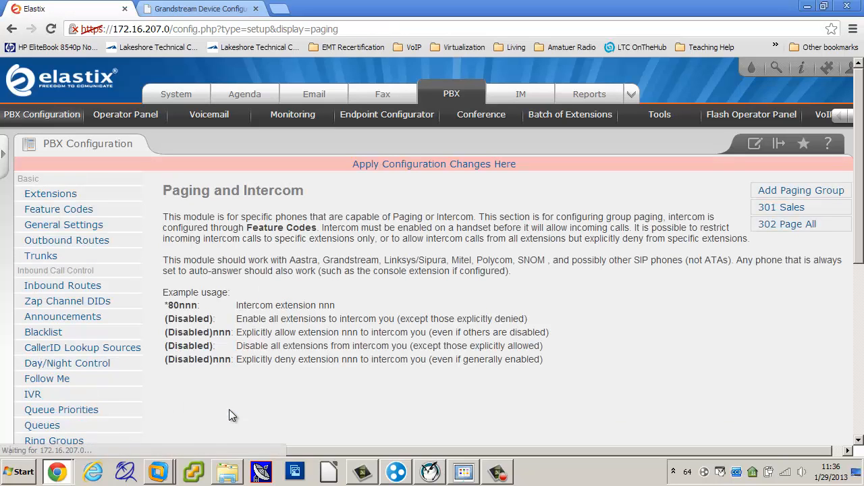
pyautogui.click(386, 169)
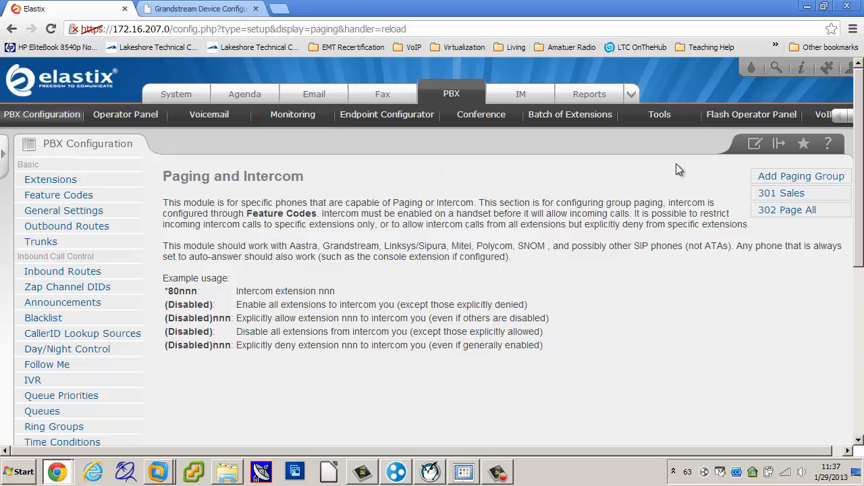
# Set the Page All group's paging extension to 303, submit the change and apply the configuration
pyautogui.click(800, 212)
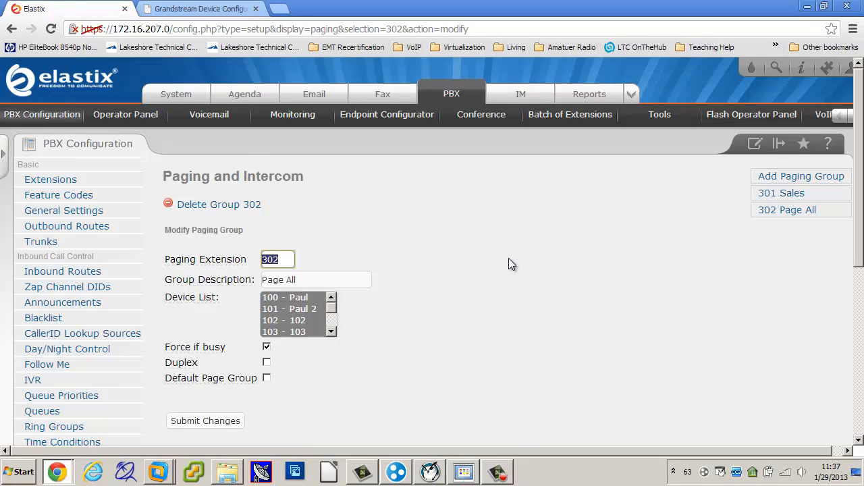
pyautogui.scroll(-2, 509, 263)
pyautogui.scroll(1, 509, 264)
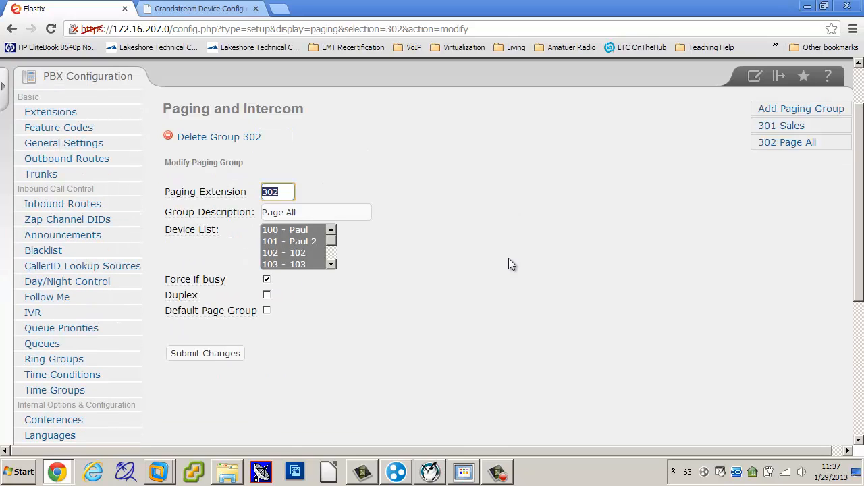
pyautogui.click(288, 194)
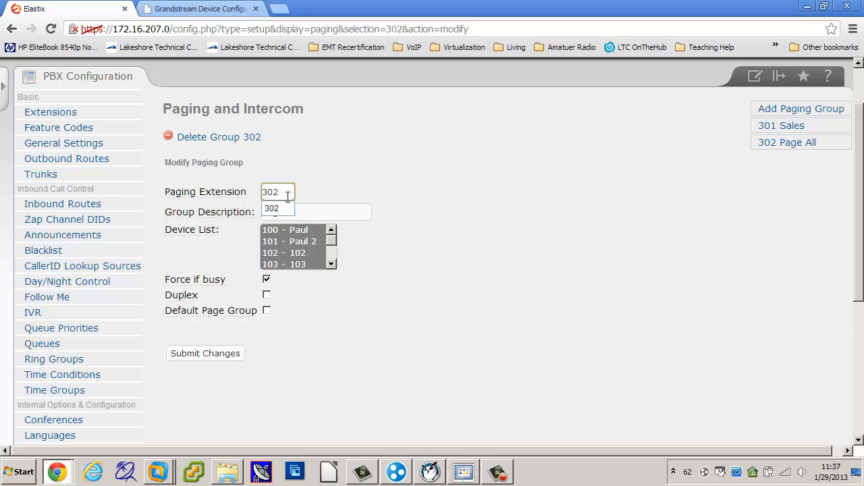
pyautogui.press('BackSpace')
pyautogui.write('3')
pyautogui.click(396, 210)
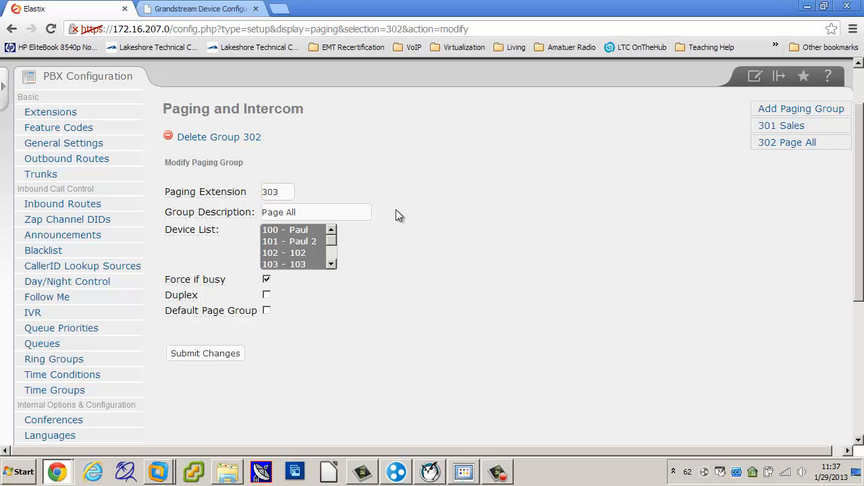
pyautogui.click(204, 354)
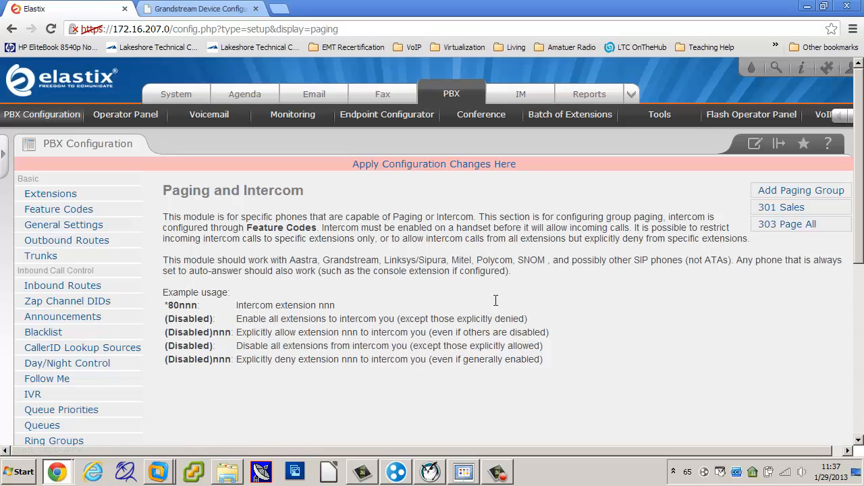
pyautogui.click(403, 167)
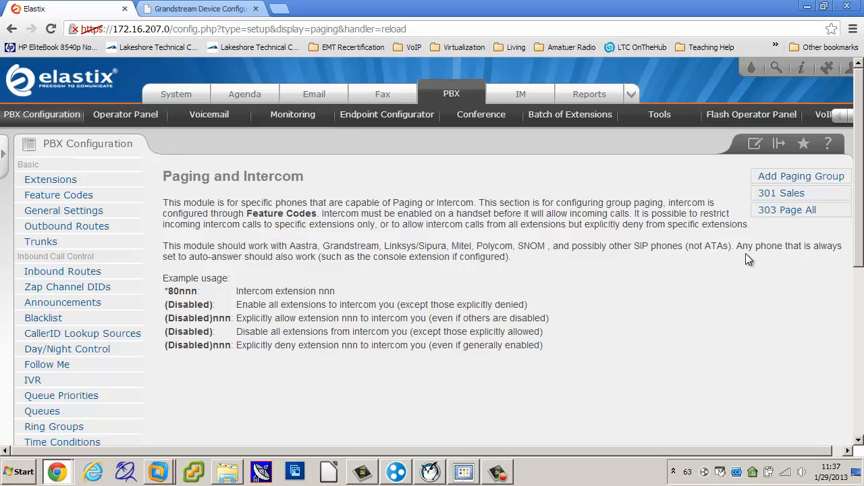
# Make the 303 Page All group the default page group, submit the change and apply the configuration
pyautogui.click(797, 179)
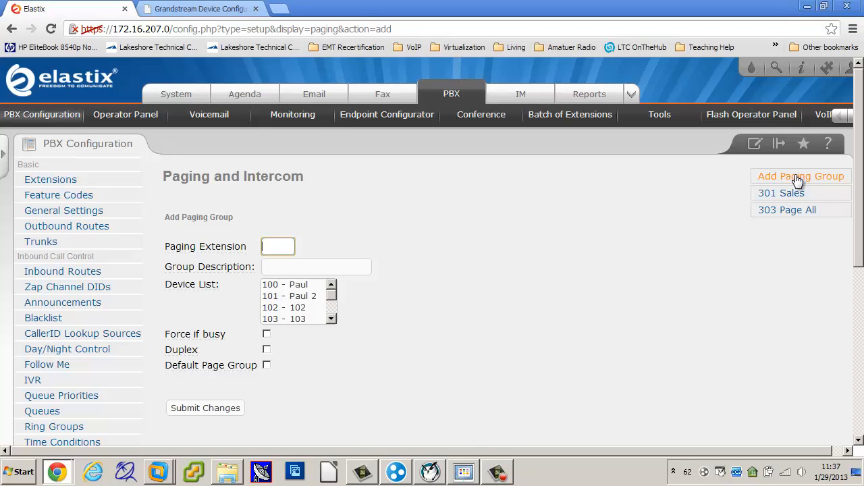
pyautogui.click(225, 370)
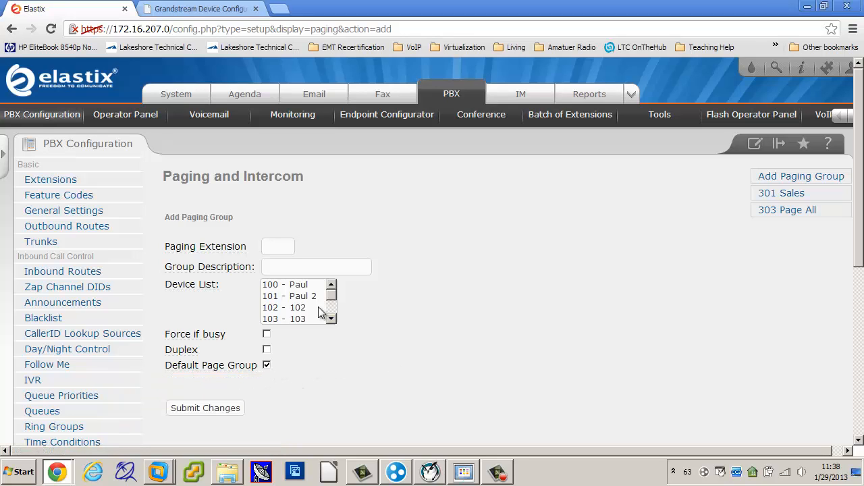
pyautogui.click(791, 211)
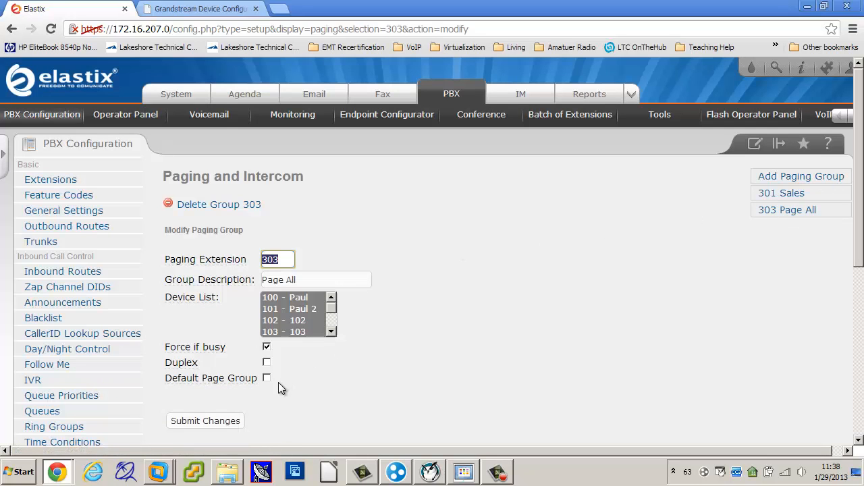
pyautogui.click(267, 379)
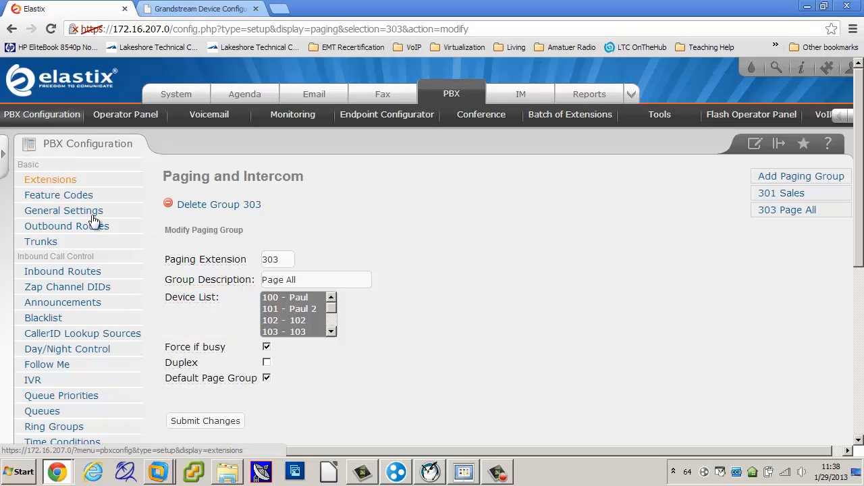
pyautogui.click(228, 421)
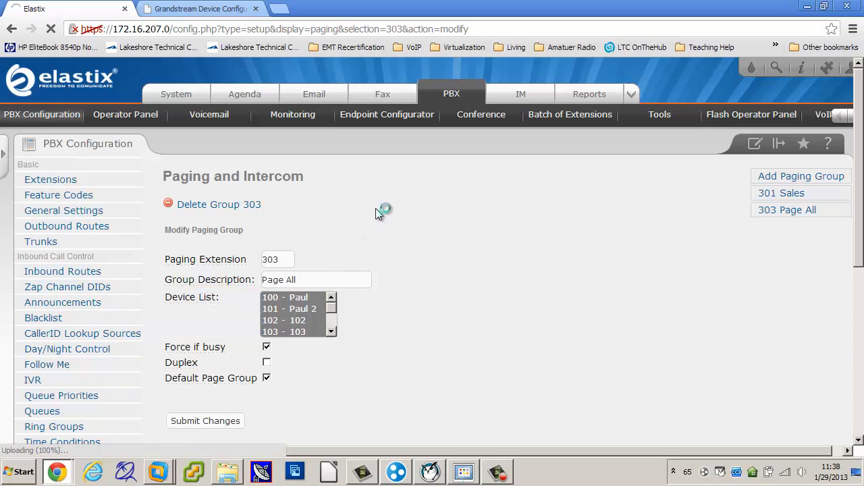
pyautogui.click(379, 165)
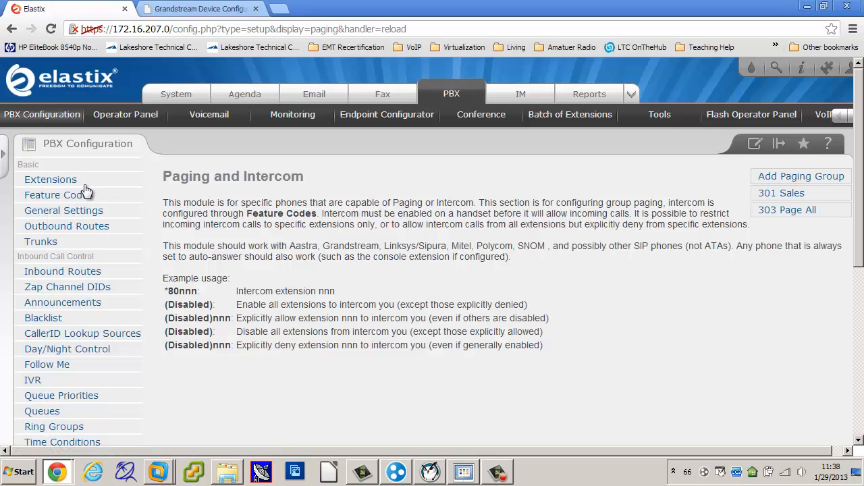
# Start a new Generic SIP Device extension and set its Default Page Group option to Include
pyautogui.click(62, 181)
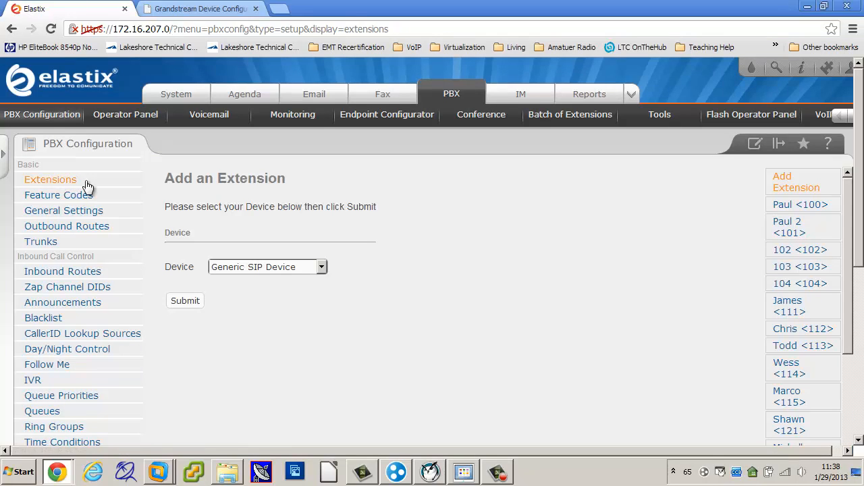
pyautogui.click(191, 303)
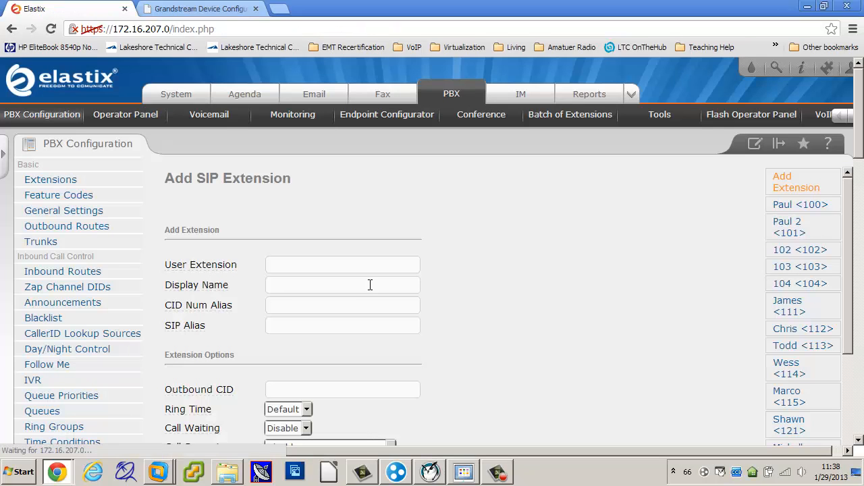
pyautogui.scroll(-1, 372, 283)
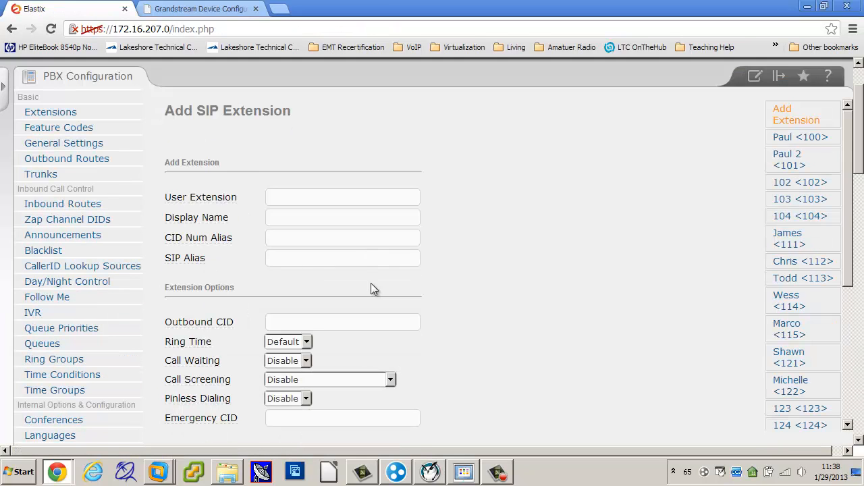
pyautogui.scroll(-3, 372, 283)
pyautogui.scroll(-4, 372, 283)
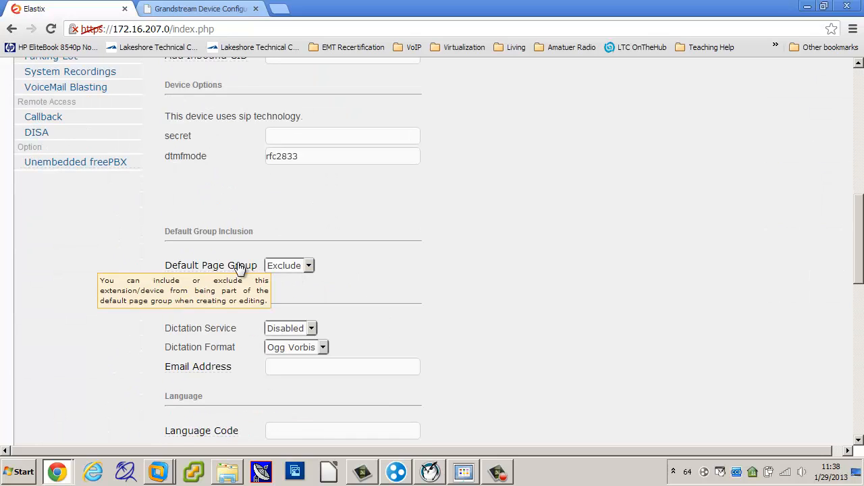
pyautogui.click(308, 266)
pyautogui.click(305, 291)
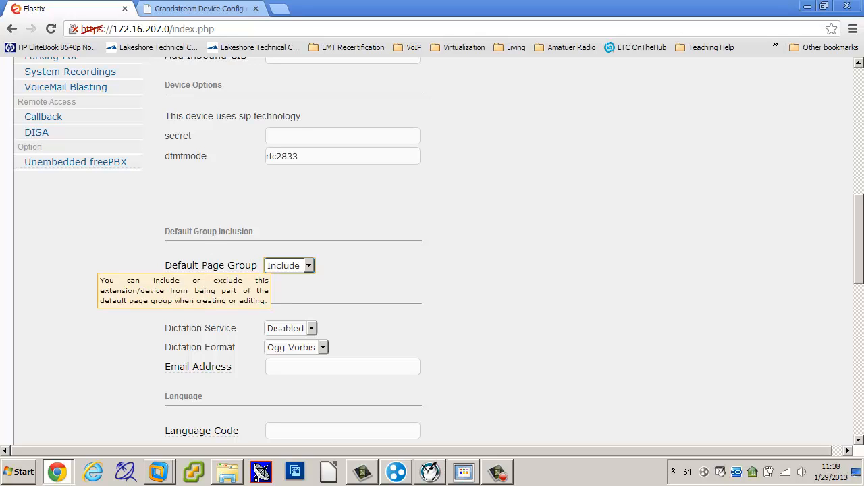
pyautogui.click(419, 269)
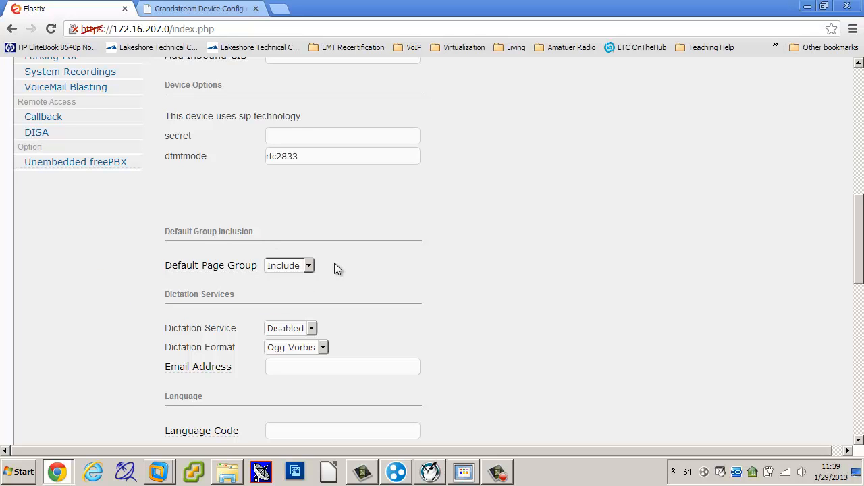
# Enter 155 as the user extension, and leave the new SIP extension form without submitting it
pyautogui.scroll(6, 405, 257)
pyautogui.click(329, 132)
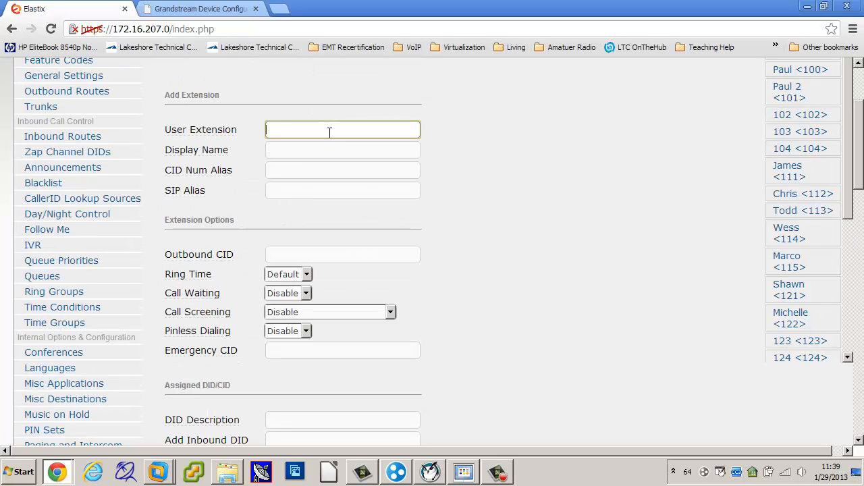
pyautogui.write('155')
pyautogui.click(476, 180)
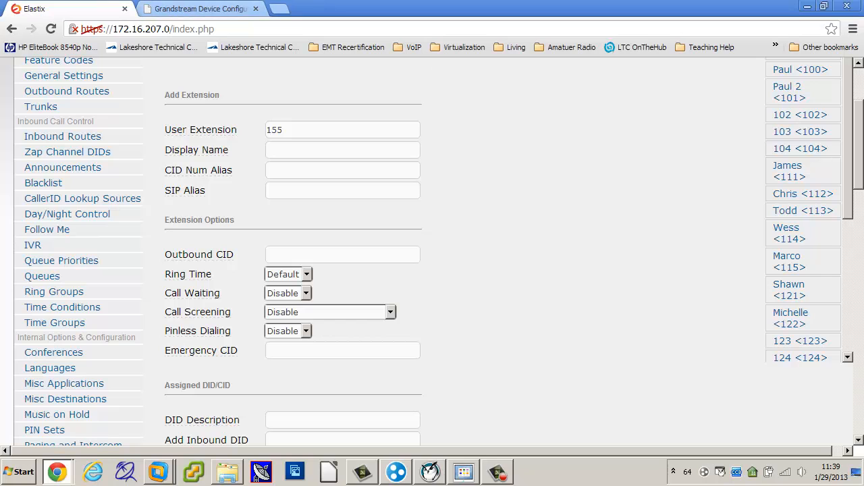
pyautogui.click(196, 9)
pyautogui.click(92, 9)
pyautogui.scroll(3, 472, 233)
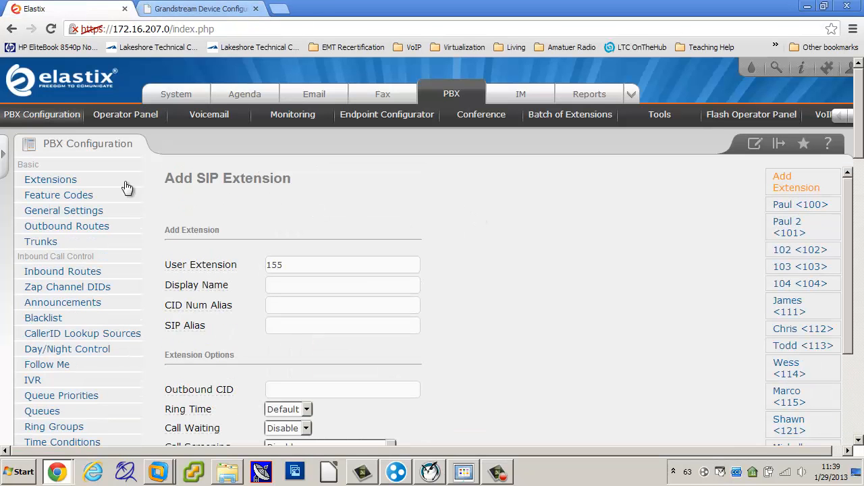
pyautogui.click(39, 120)
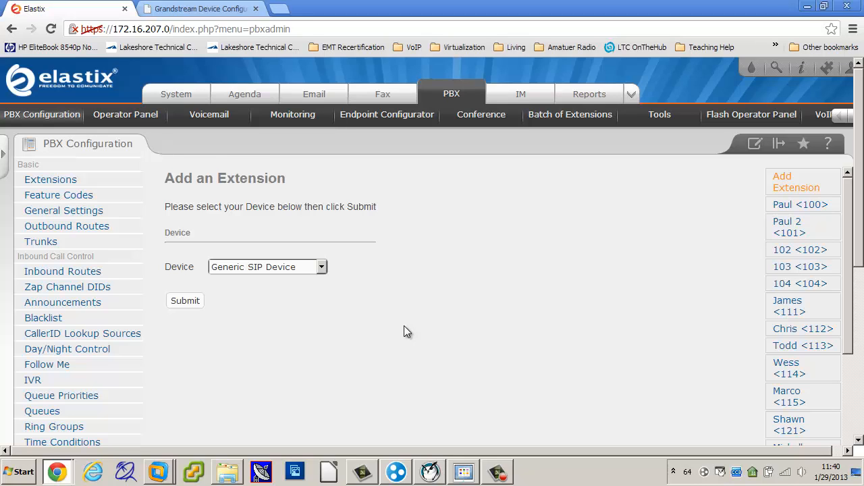
# Open the 301 Sales paging group for editing in the Paging and Intercom module
pyautogui.scroll(-5, 404, 325)
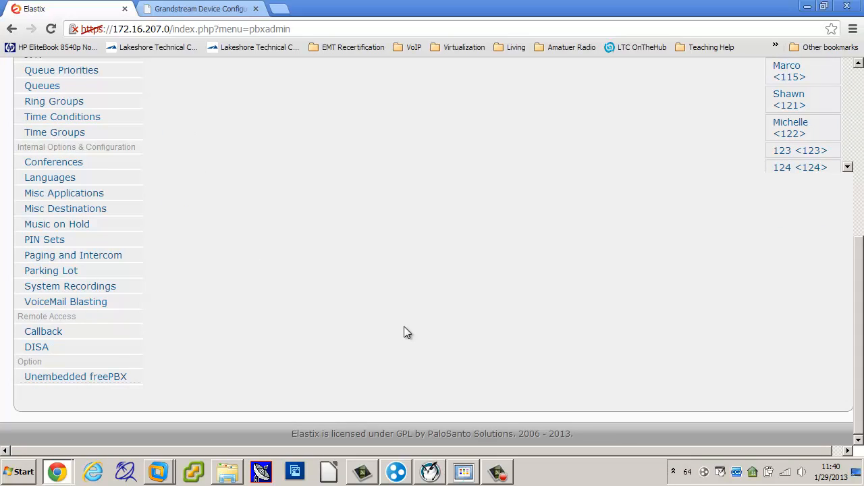
pyautogui.scroll(10, 404, 332)
pyautogui.scroll(-3, 404, 332)
pyautogui.scroll(2, 404, 332)
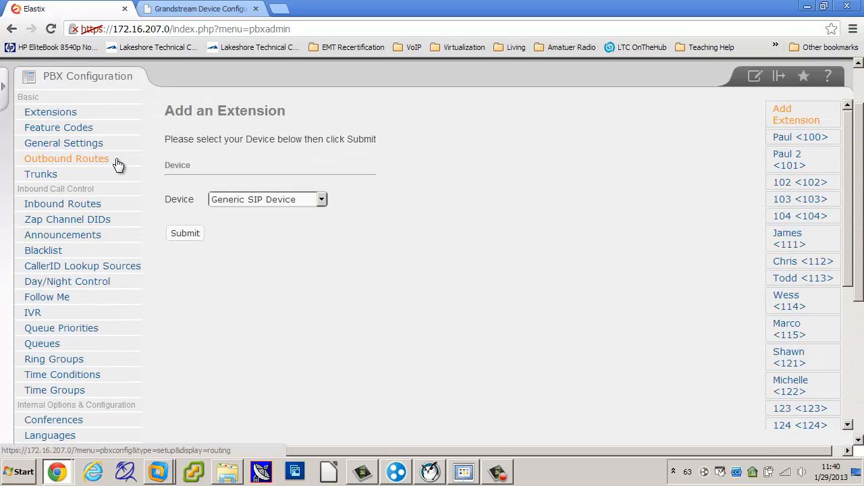
pyautogui.scroll(-2, 122, 189)
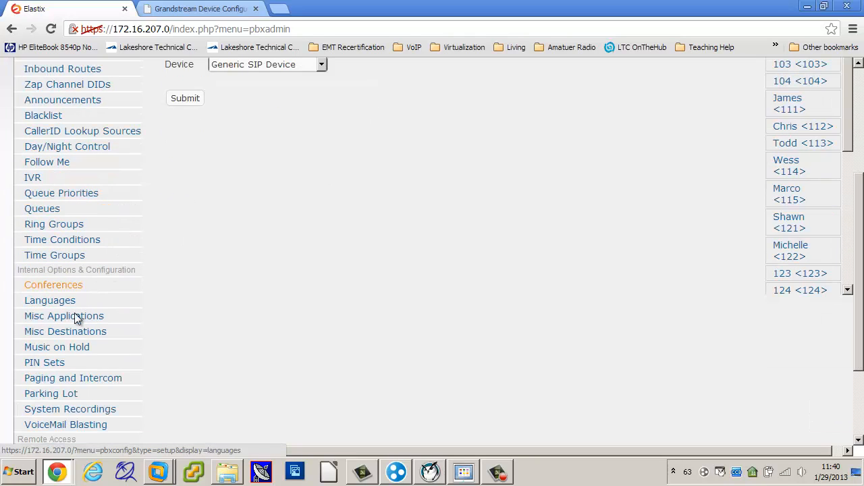
pyautogui.click(59, 384)
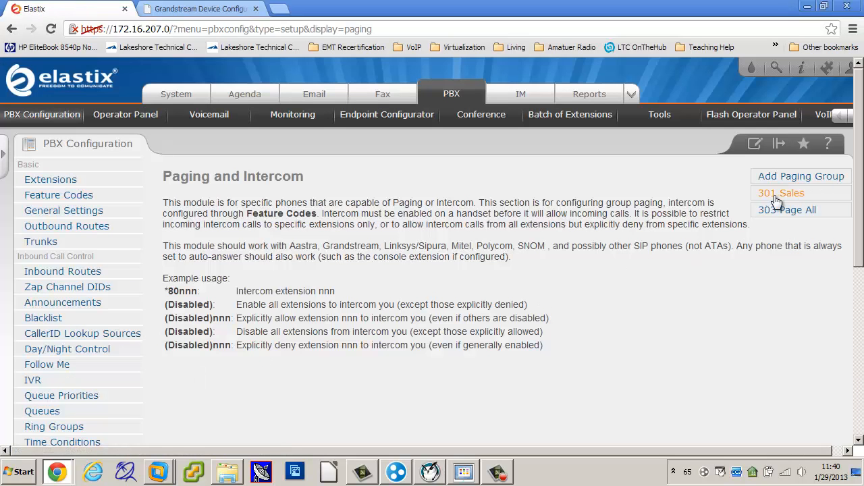
pyautogui.click(777, 199)
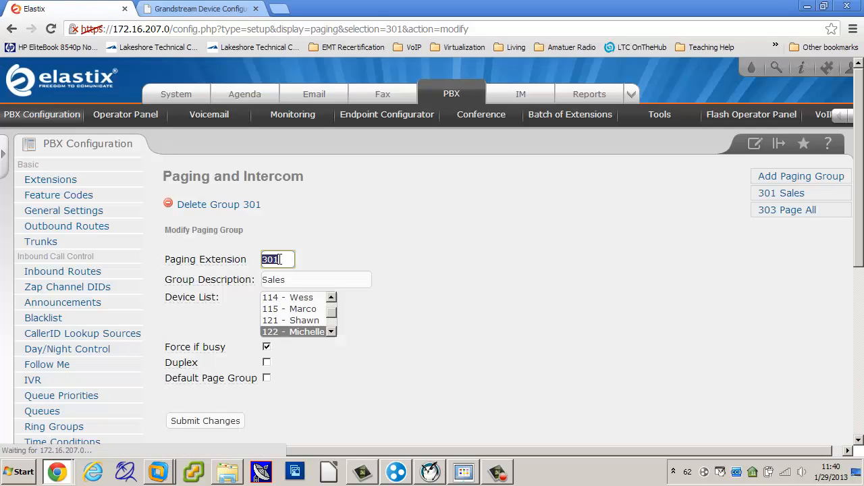
# Deselect device 125 in the Sales group's device list, submit the change and apply the configuration
pyautogui.click(331, 332)
pyautogui.scroll(-4, 332, 336)
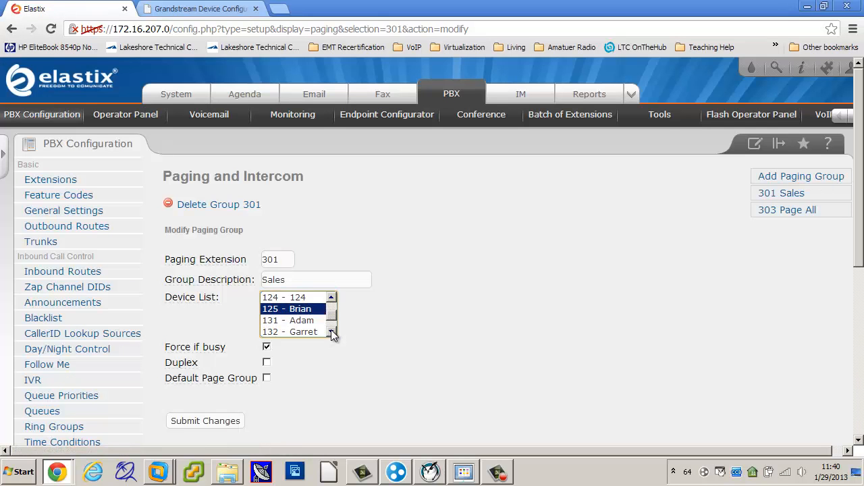
pyautogui.click(331, 333)
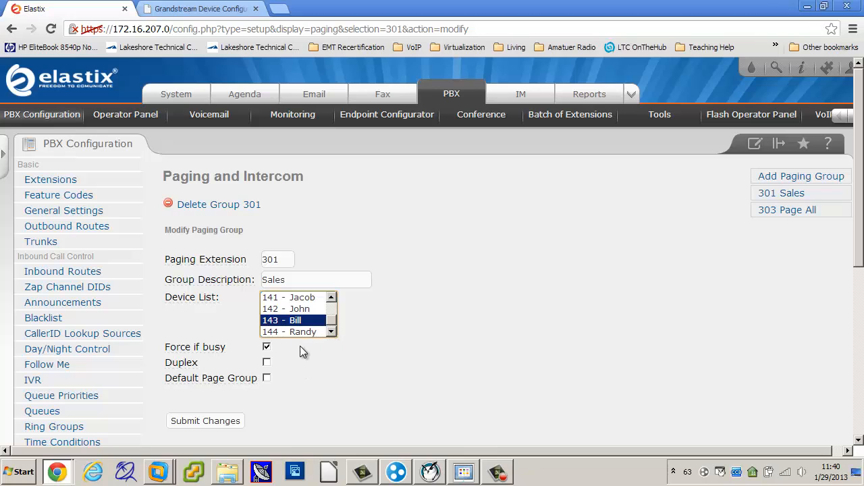
pyautogui.keyDown('ctrl'); pyautogui.click(304, 309); pyautogui.keyUp('ctrl')
pyautogui.keyDown('ctrl'); pyautogui.click(302, 309); pyautogui.keyUp('ctrl')
pyautogui.click(330, 297)
pyautogui.click(331, 298)
pyautogui.click(330, 297)
pyautogui.click(330, 297)
pyautogui.click(331, 297)
pyautogui.click(331, 297)
pyautogui.click(331, 297)
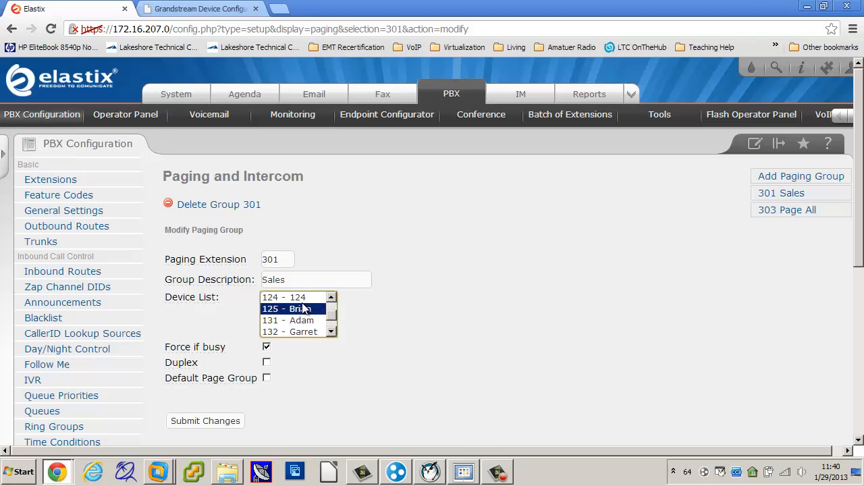
pyautogui.keyDown('ctrl'); pyautogui.click(301, 308); pyautogui.keyUp('ctrl')
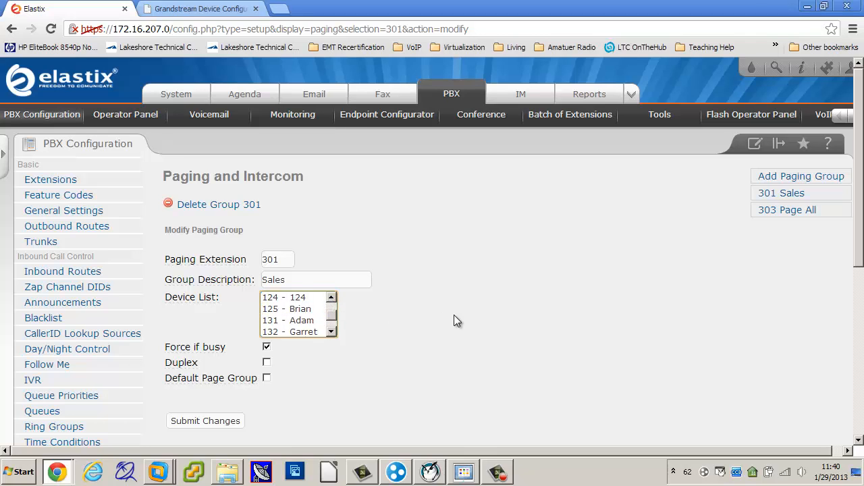
pyautogui.click(235, 420)
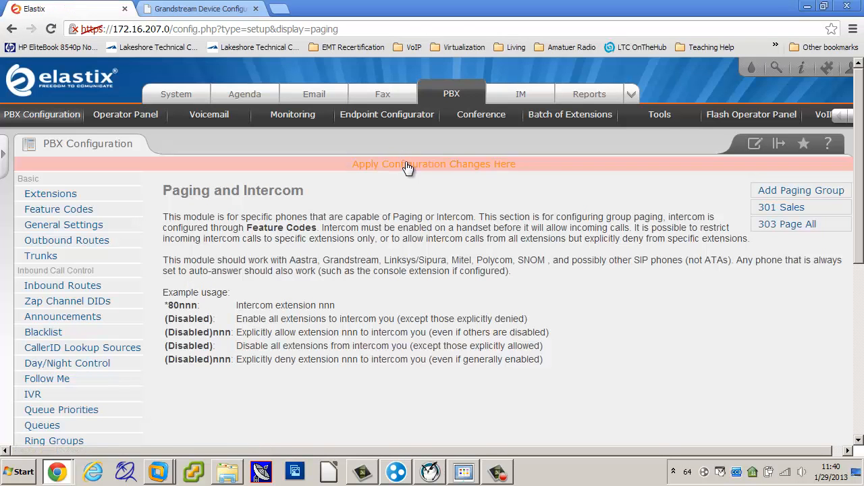
pyautogui.click(407, 168)
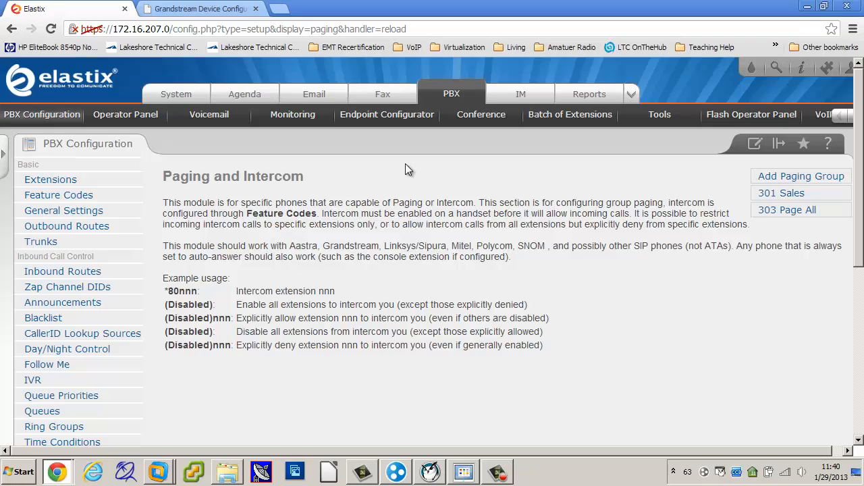
pyautogui.scroll(-2, 405, 169)
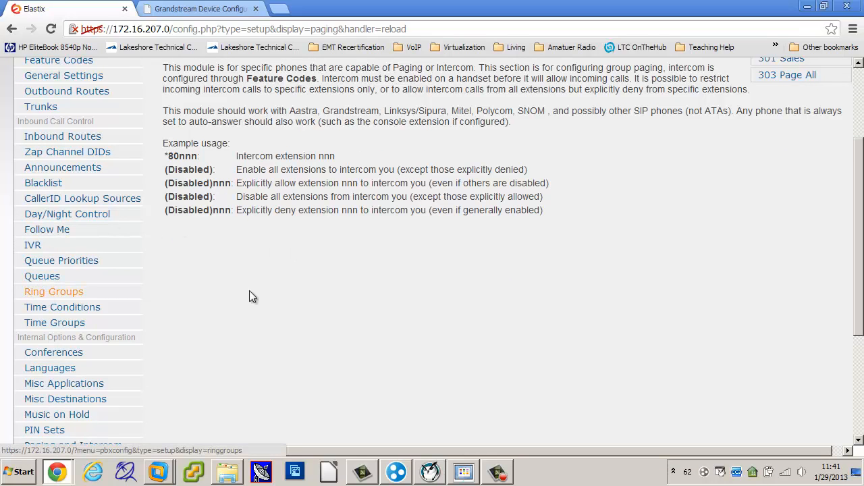
pyautogui.scroll(2, 501, 321)
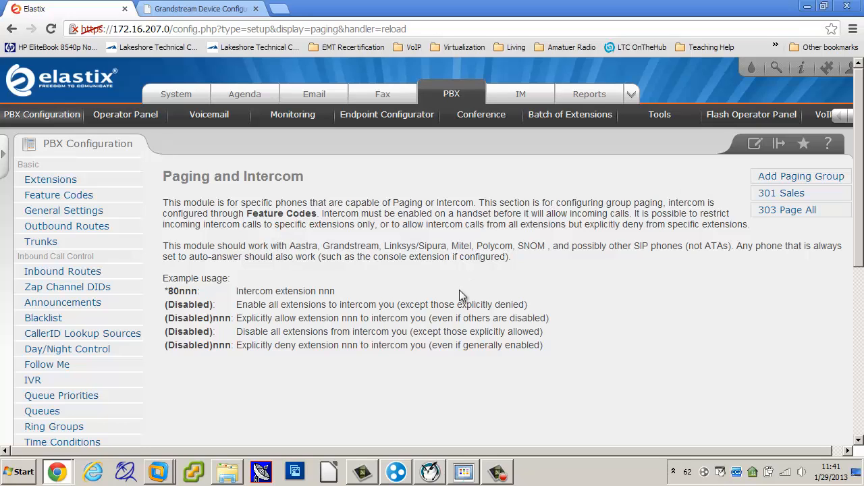
# Start a new ring group in the Ring Groups module and set its group description to Sales
pyautogui.scroll(-2, 456, 295)
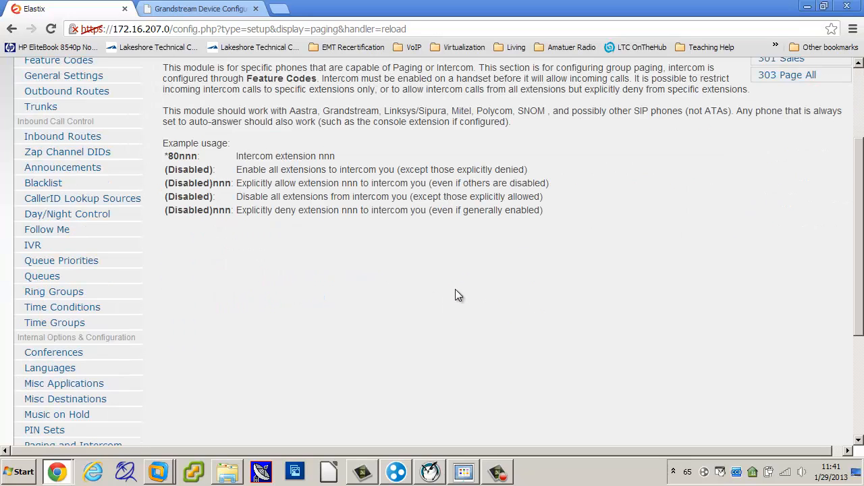
pyautogui.click(58, 293)
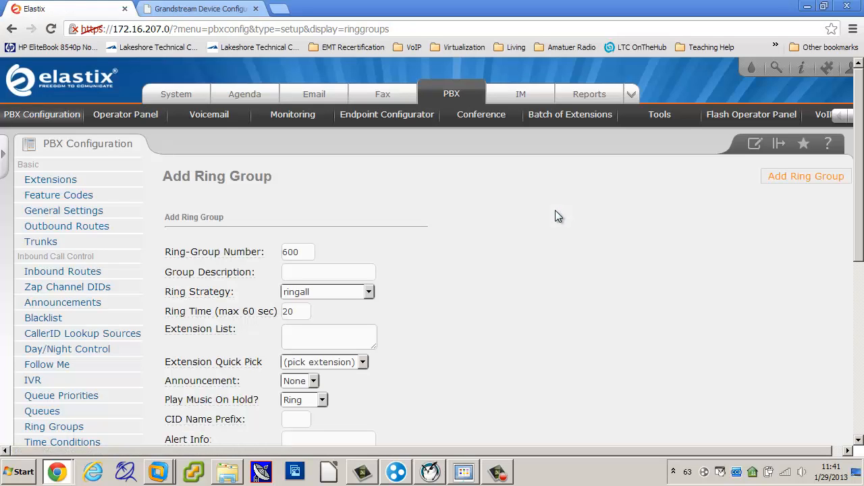
pyautogui.click(360, 270)
pyautogui.write('S')
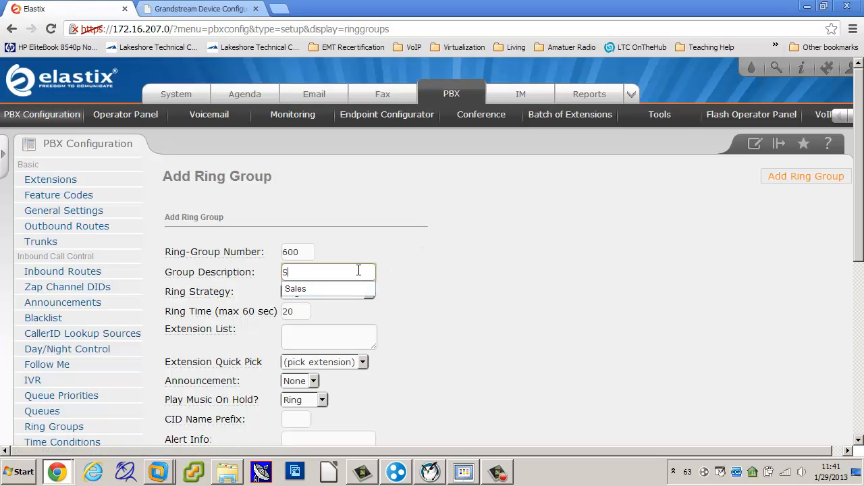
pyautogui.write('ales')
pyautogui.click(503, 295)
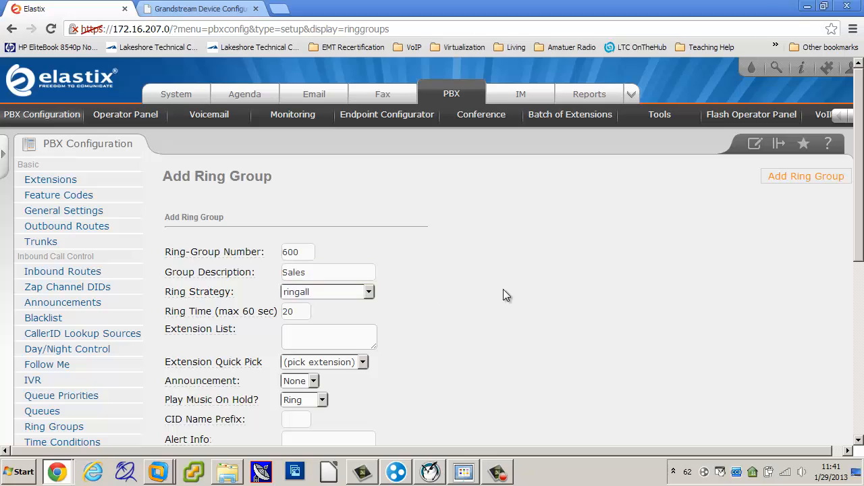
# Enlarge the Extension List box of the Sales ring group so it shows several lines
pyautogui.click(290, 332)
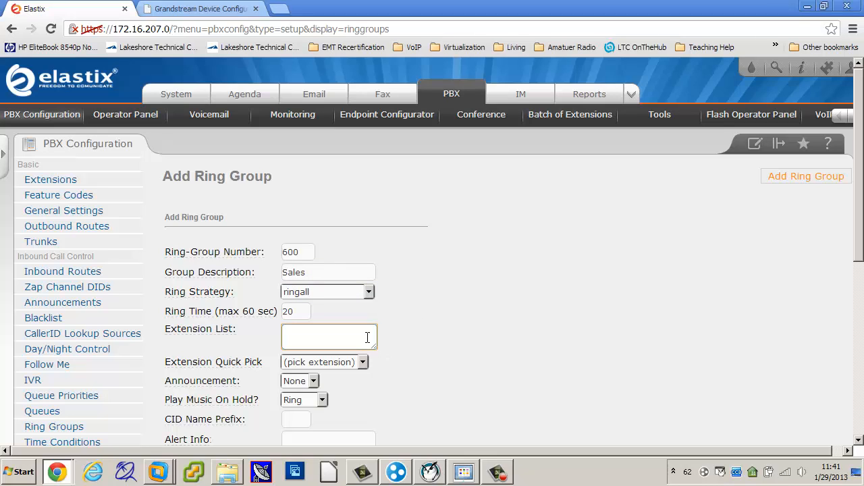
pyautogui.scroll(-2, 509, 337)
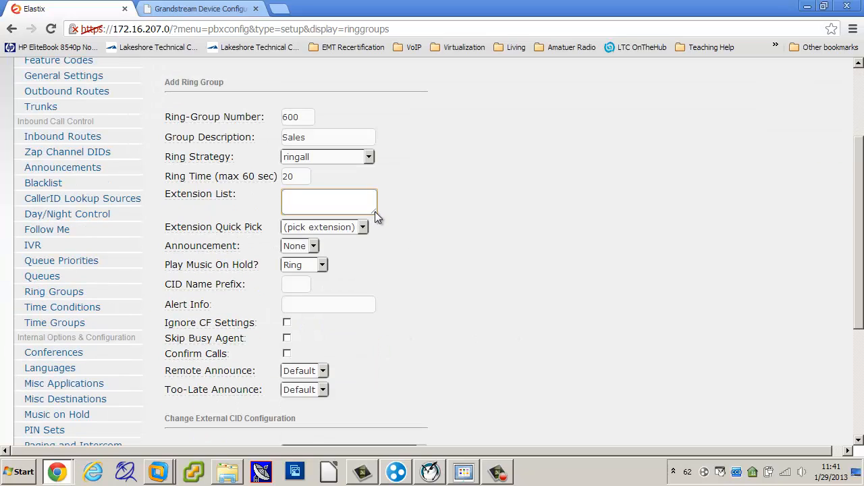
pyautogui.moveTo(375, 211); pyautogui.dragTo(373, 294)
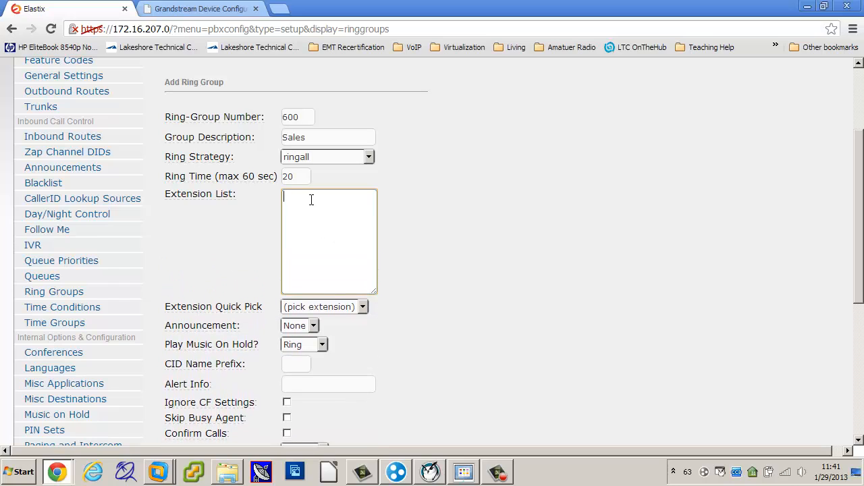
# Try to fill the Sales ring group's extension list manually, starting with extension 101
pyautogui.write('101')
pyautogui.press('Return')
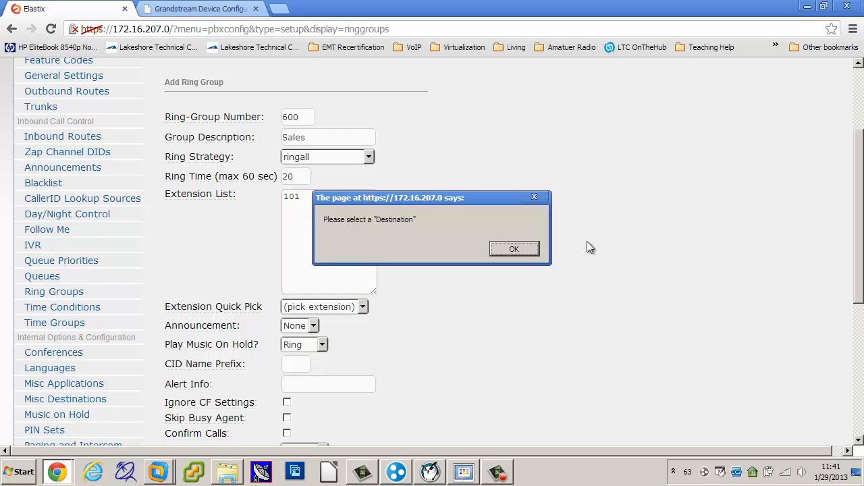
pyautogui.click(515, 249)
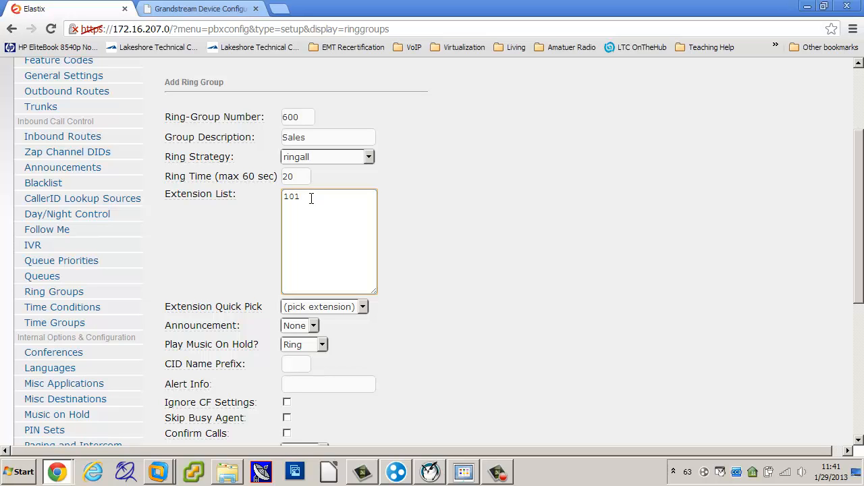
pyautogui.press('Return')
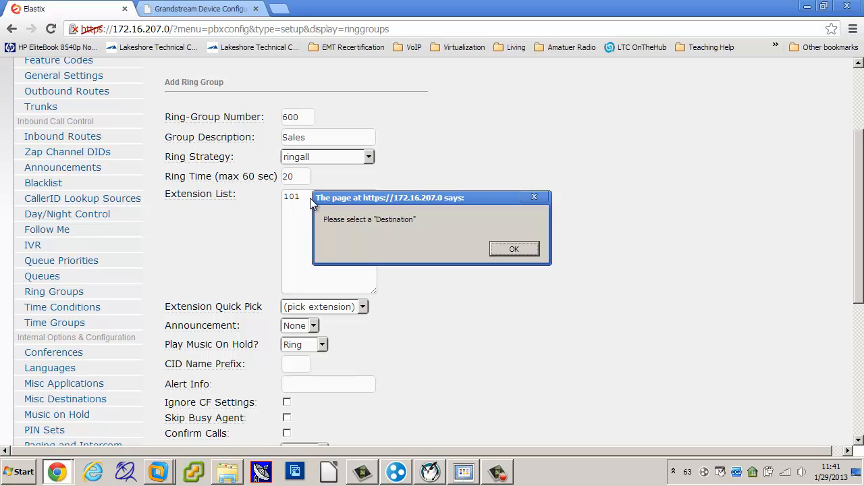
pyautogui.click(514, 249)
pyautogui.scroll(-5, 526, 263)
pyautogui.scroll(8, 534, 260)
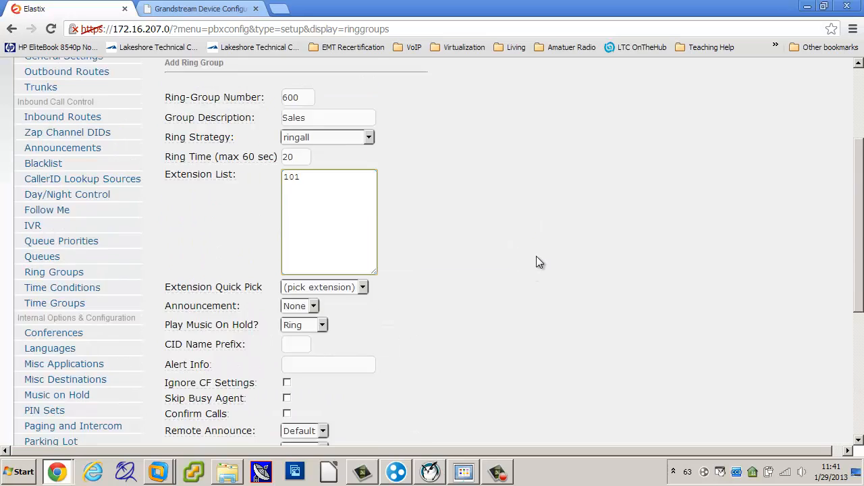
pyautogui.scroll(-3, 428, 312)
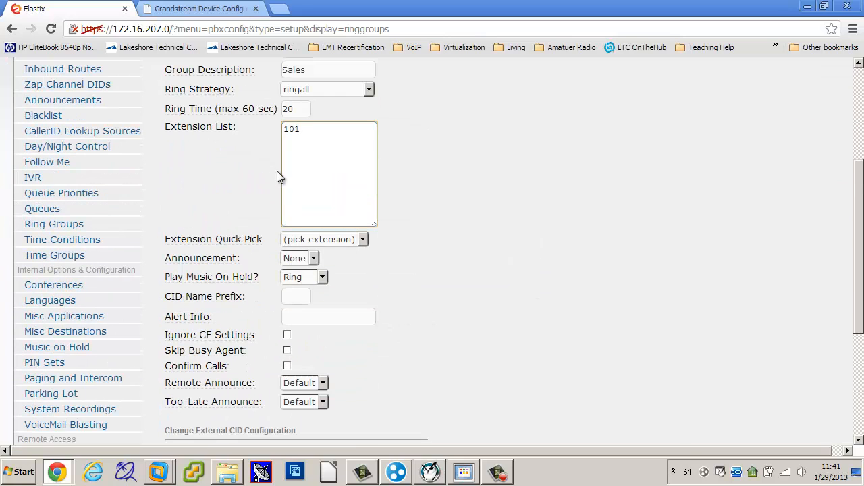
pyautogui.click(525, 150)
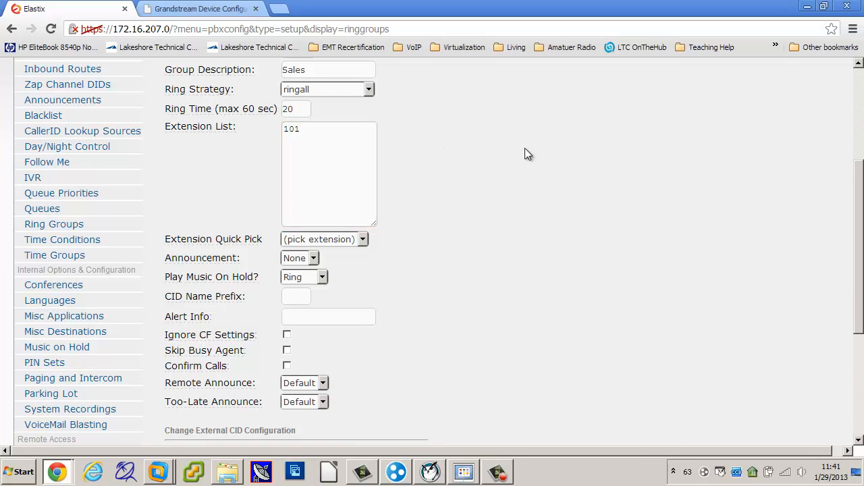
pyautogui.click(363, 240)
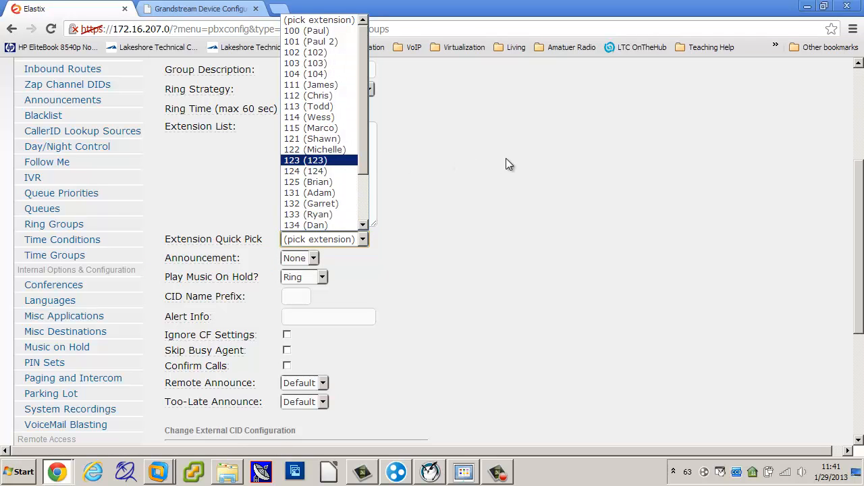
pyautogui.click(482, 258)
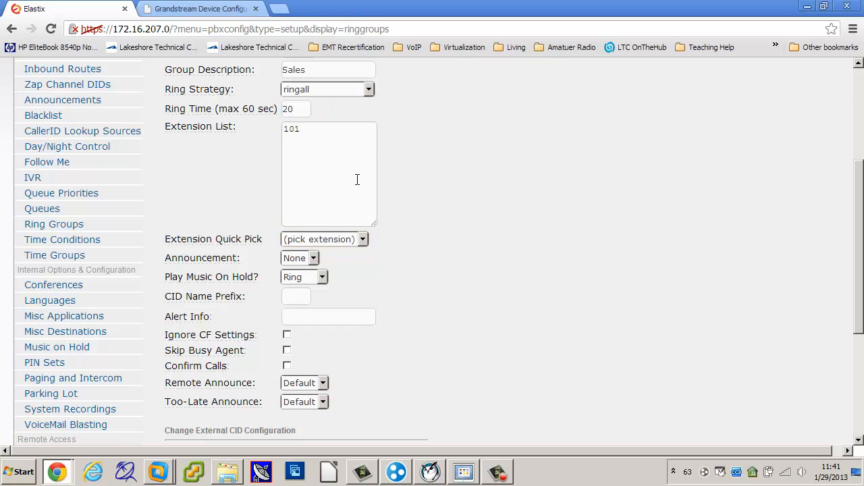
# Remove the manually entered extension 101 from the ring group's extension list
pyautogui.click(338, 132)
pyautogui.press('BackSpace')
pyautogui.press('BackSpace')
pyautogui.press('BackSpace')
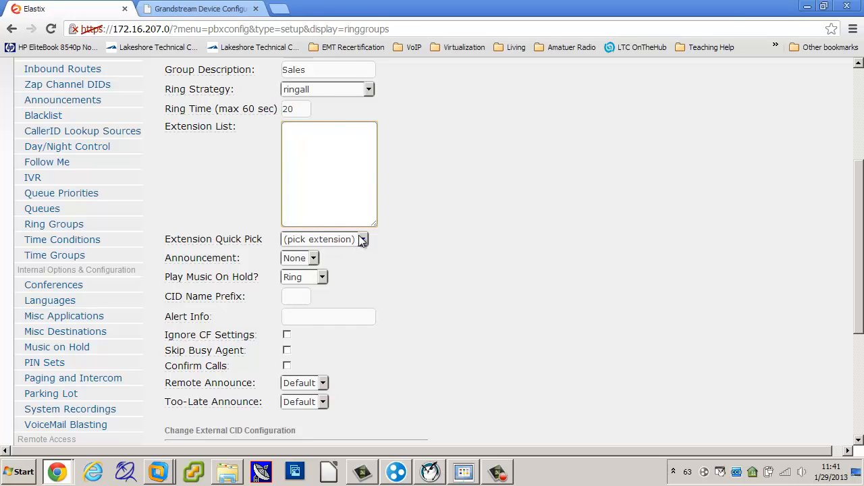
# Add extensions 122, 114 and 134 to the ring group with Extension Quick Pick, and delete the blank first line of the list
pyautogui.click(362, 240)
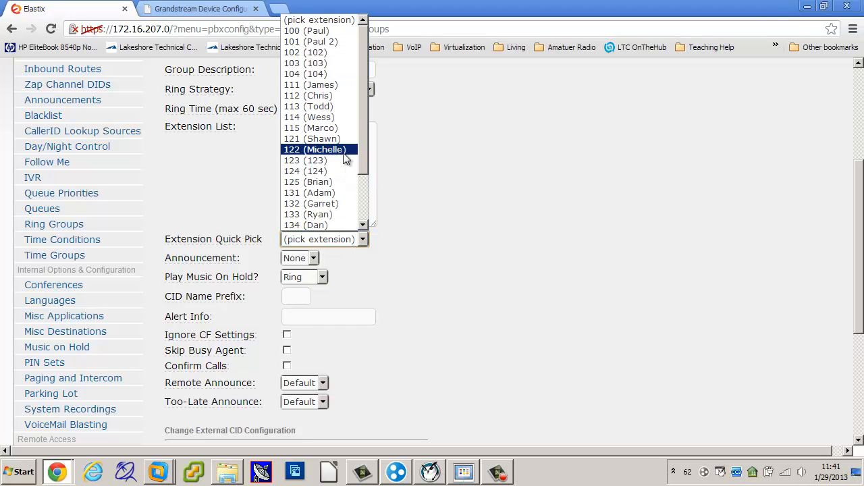
pyautogui.click(344, 152)
pyautogui.click(362, 240)
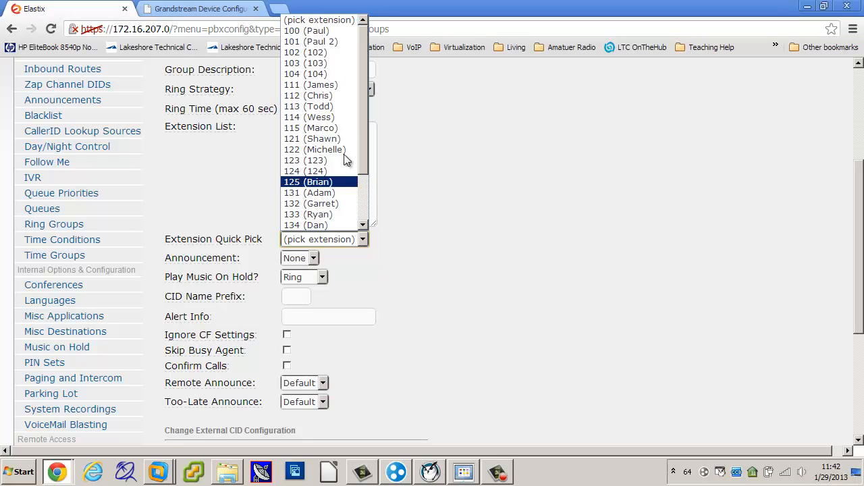
pyautogui.click(341, 118)
pyautogui.click(362, 240)
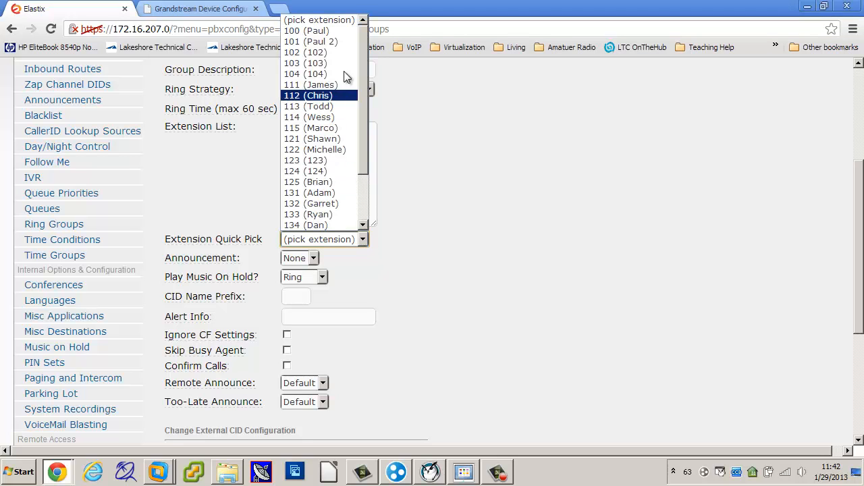
pyautogui.click(343, 224)
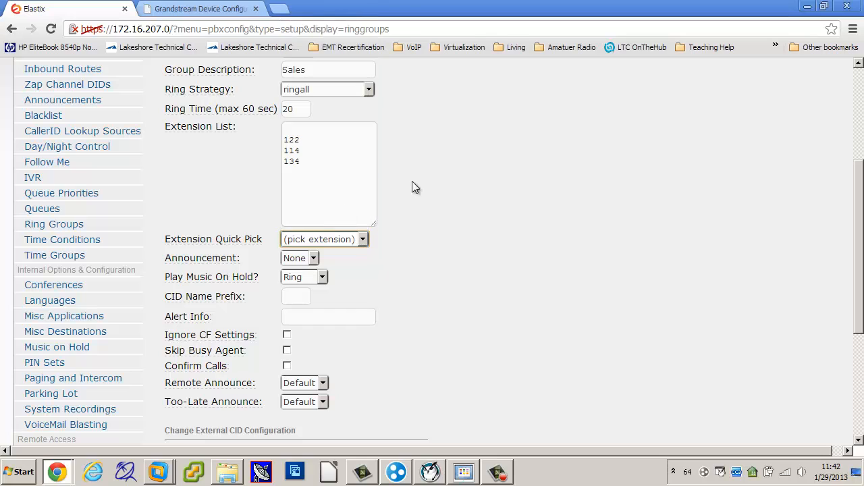
pyautogui.click(302, 127)
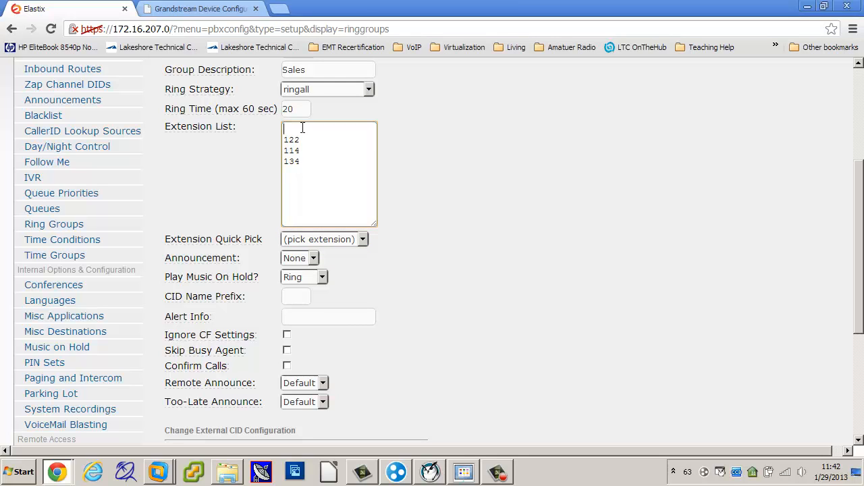
pyautogui.press('Delete')
pyautogui.click(459, 183)
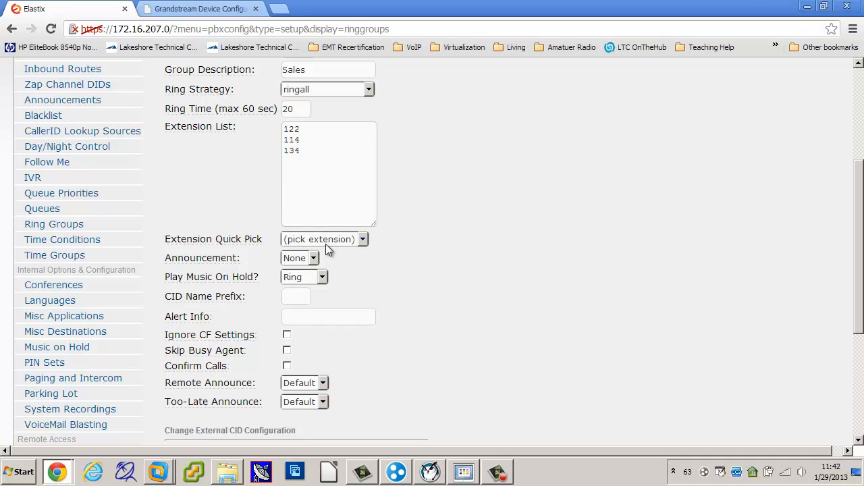
# Try Extensions and Phonebook Directory as the ring group's destination if no answer
pyautogui.moveTo(189, 260)
pyautogui.scroll(2, 546, 284)
pyautogui.scroll(-5, 545, 283)
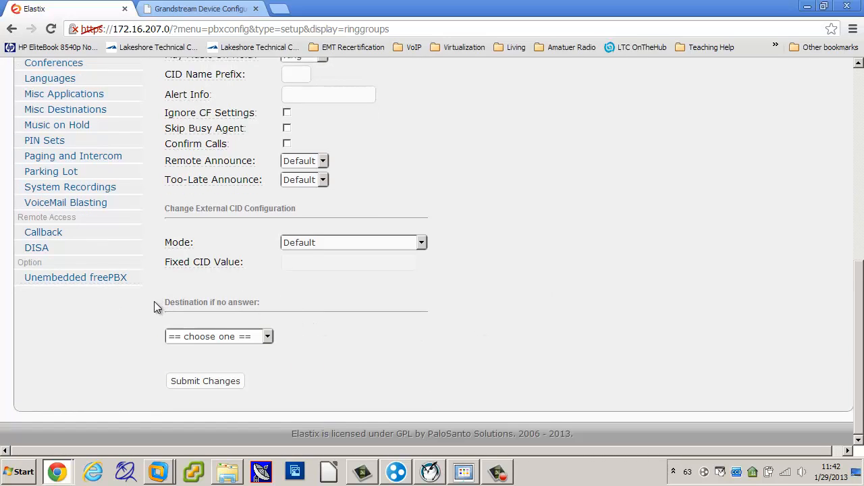
pyautogui.click(268, 337)
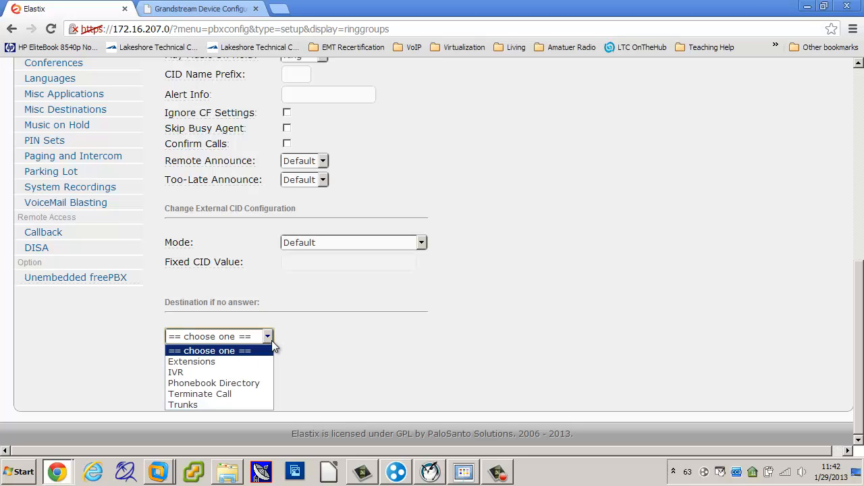
pyautogui.click(248, 368)
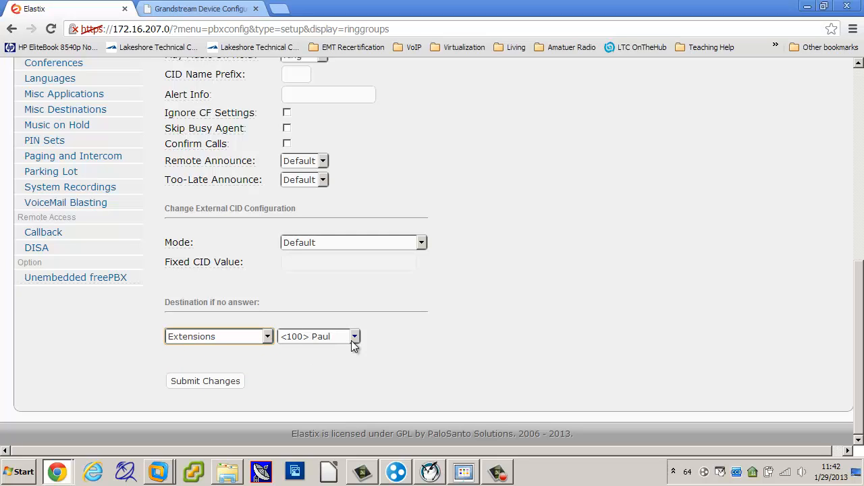
pyautogui.click(266, 337)
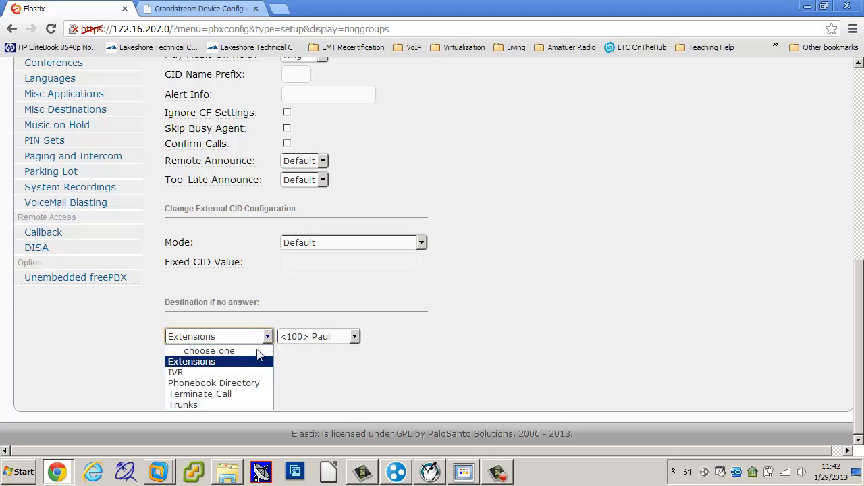
pyautogui.click(194, 383)
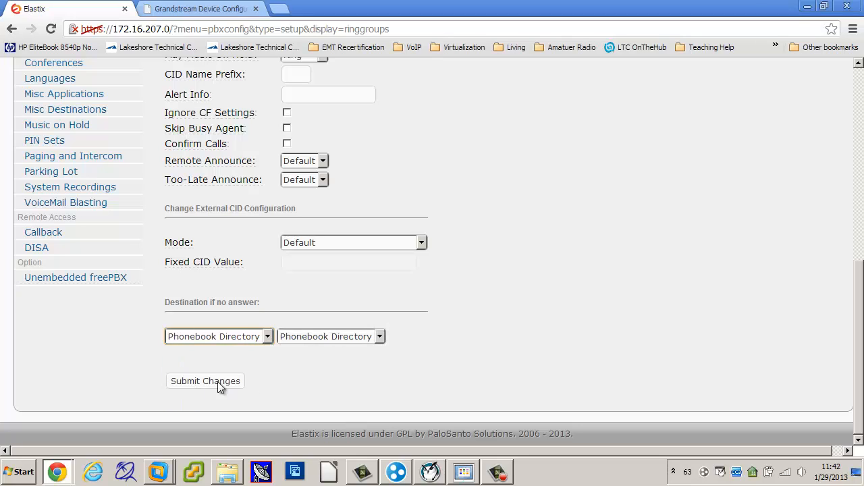
pyautogui.click(380, 336)
pyautogui.click(449, 339)
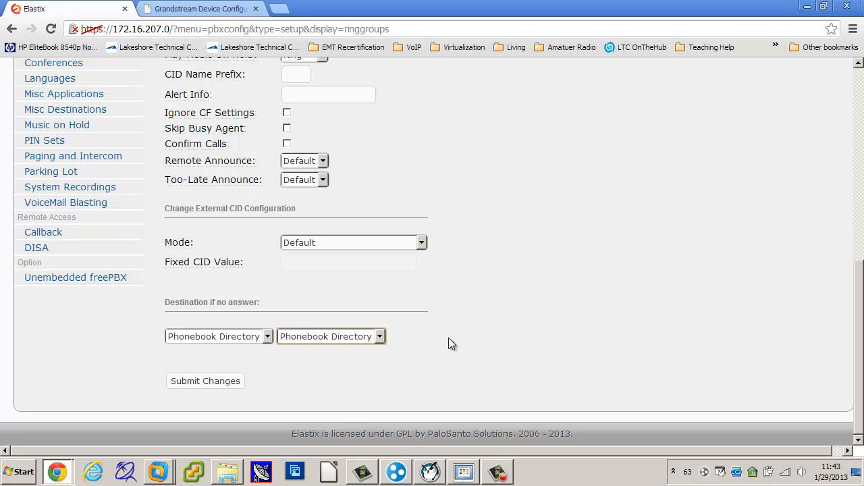
# Set the no-answer destination to Terminate Call, trying Congestion and Busy before choosing Put caller on hold forever
pyautogui.click(267, 336)
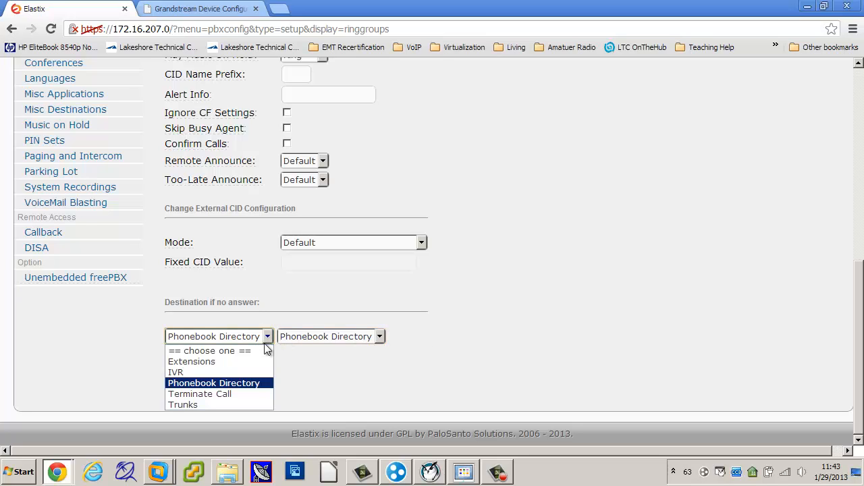
pyautogui.click(252, 394)
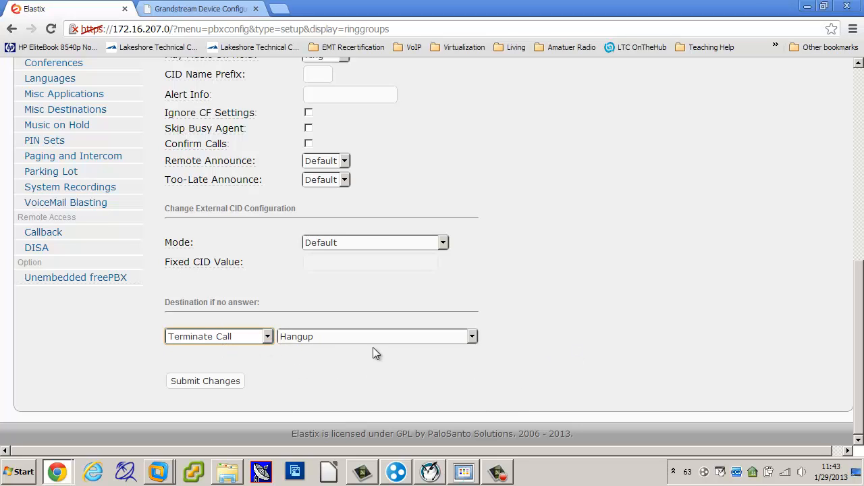
pyautogui.click(470, 337)
pyautogui.click(439, 362)
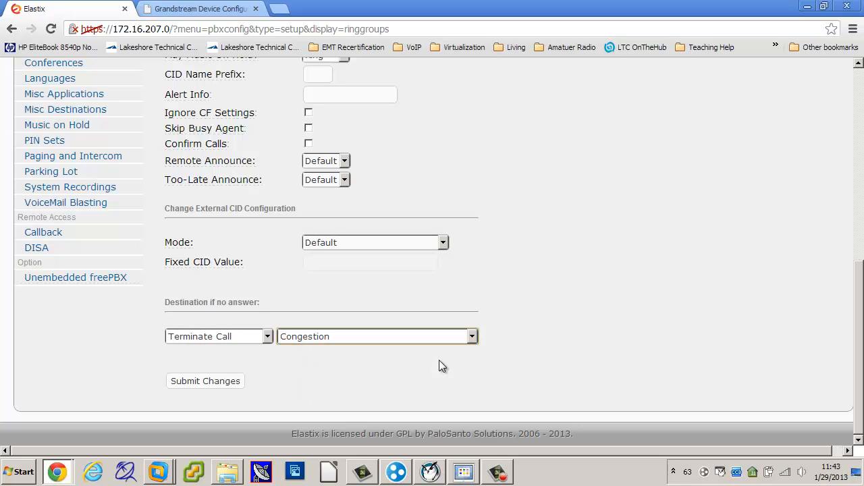
pyautogui.click(473, 337)
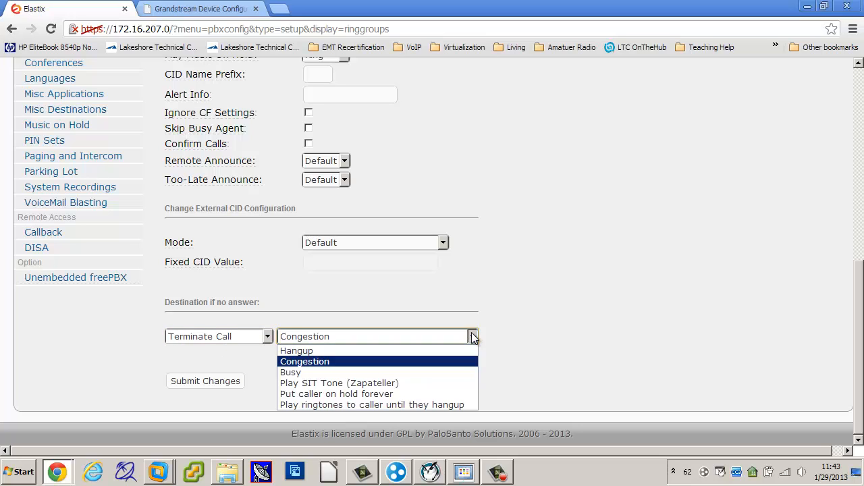
pyautogui.click(446, 372)
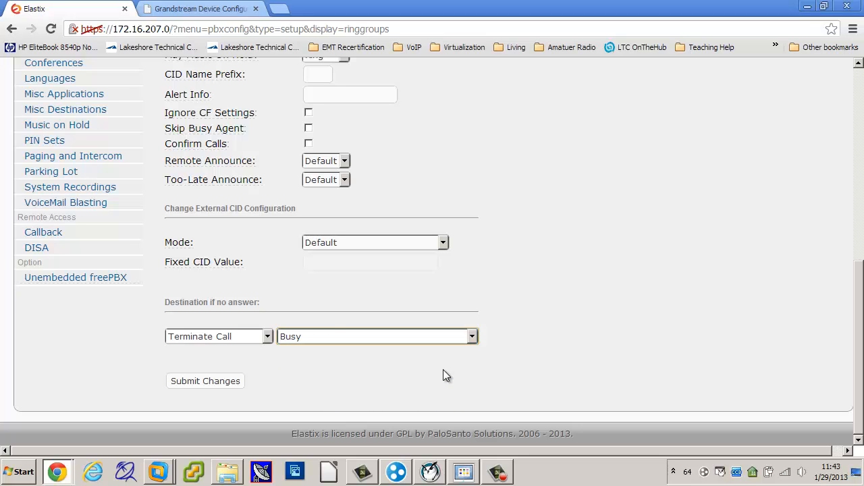
pyautogui.click(472, 337)
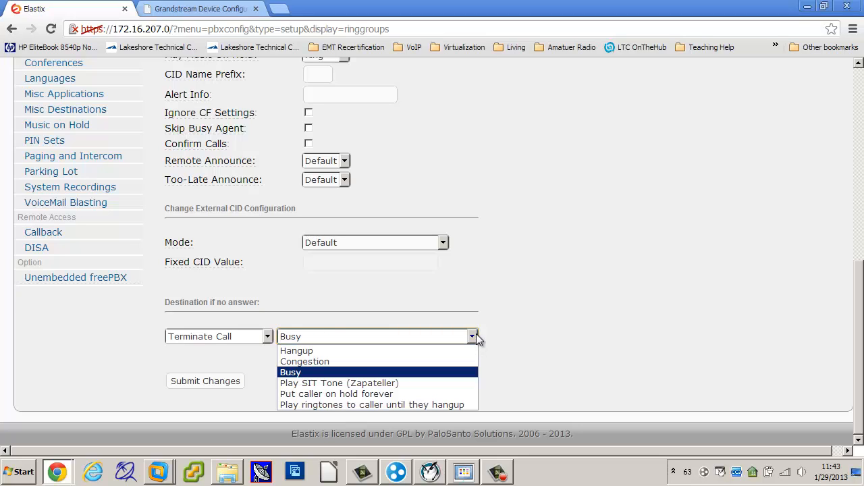
pyautogui.click(360, 394)
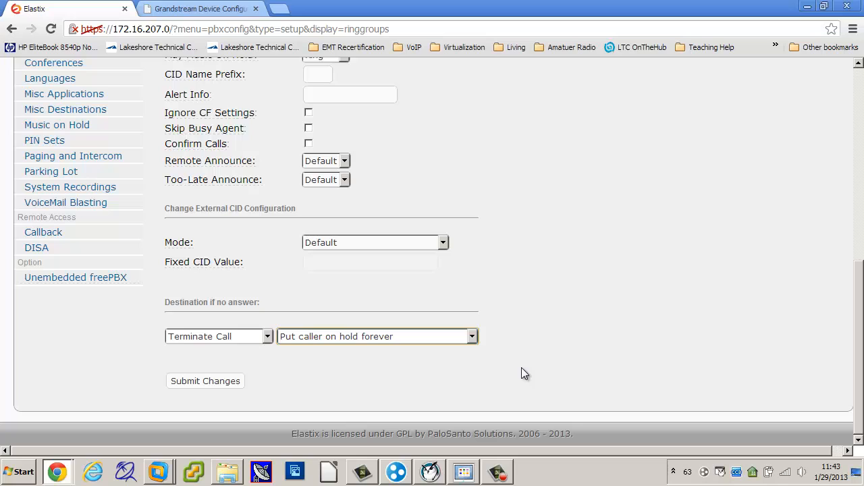
# Try Play ringtones to caller until they hangup as the Terminate Call option, and return to Put caller on hold forever
pyautogui.click(472, 336)
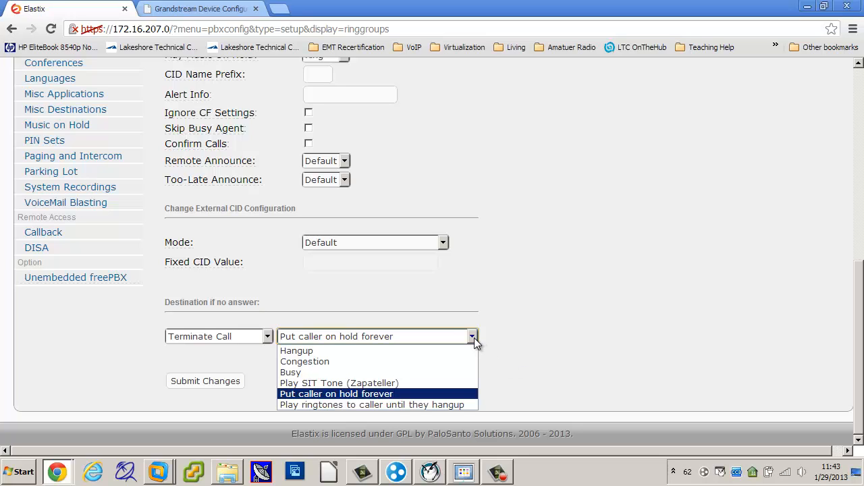
pyautogui.click(452, 404)
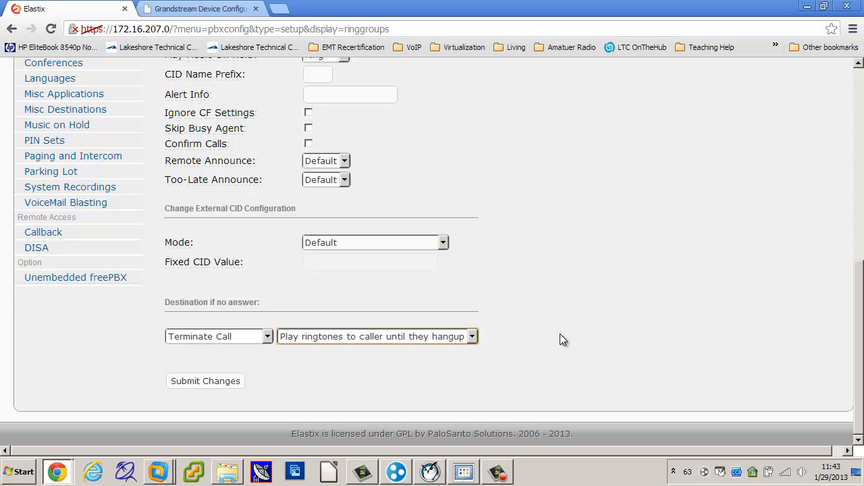
pyautogui.click(472, 336)
pyautogui.click(441, 394)
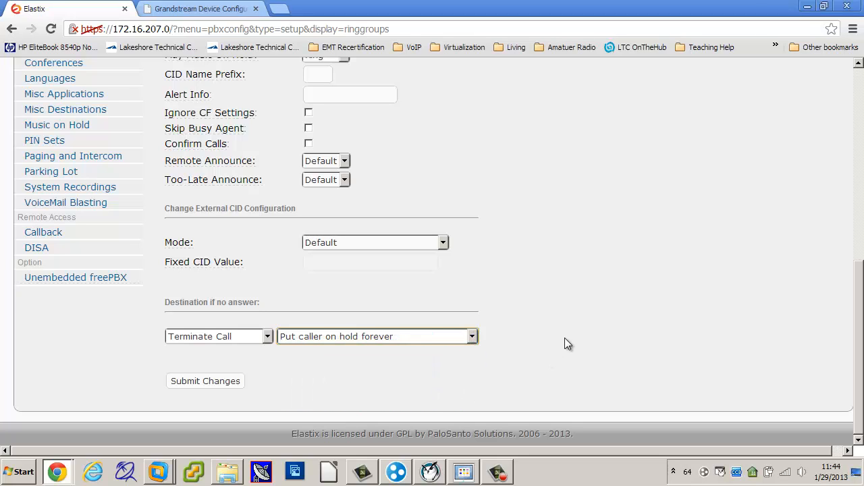
# Submit the new Sales ring group and apply the configuration changes
pyautogui.click(193, 381)
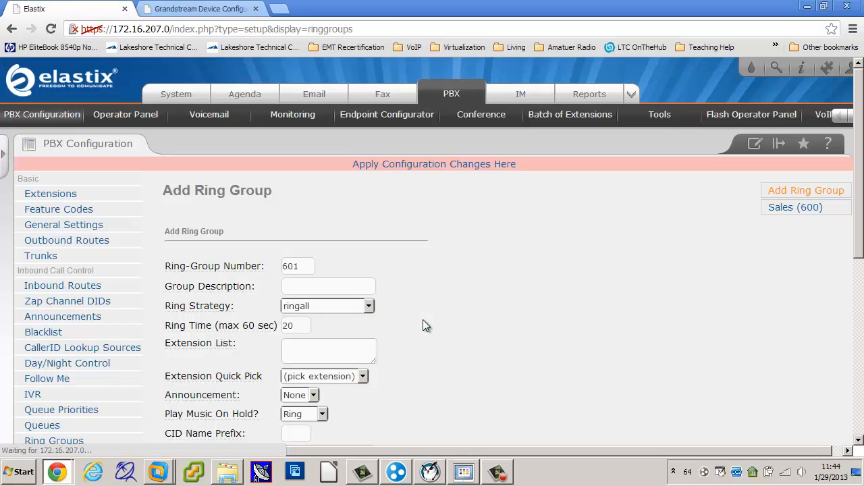
pyautogui.click(455, 168)
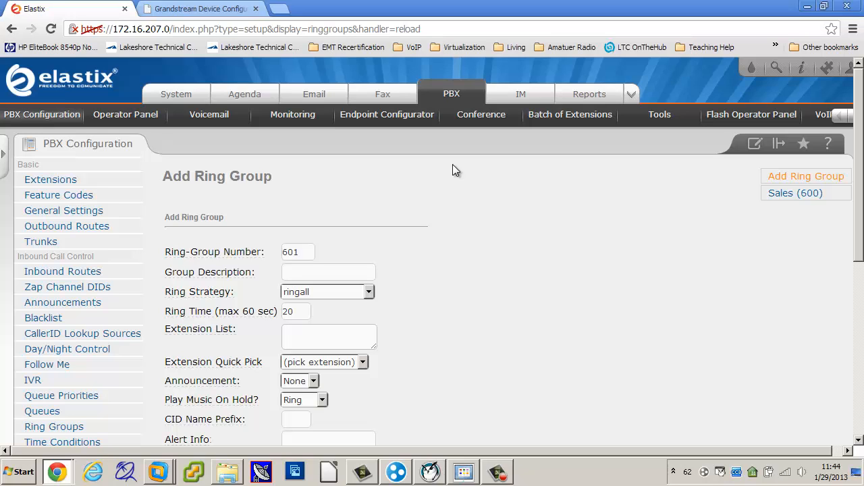
pyautogui.scroll(-1, 512, 293)
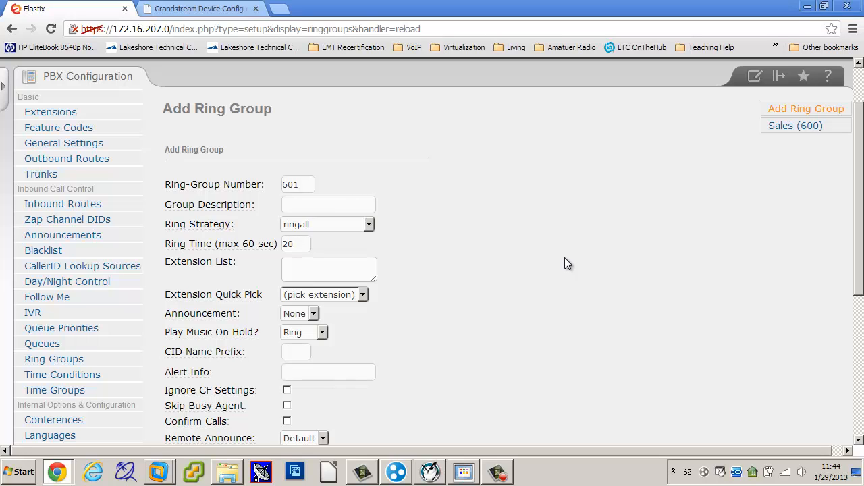
pyautogui.click(368, 225)
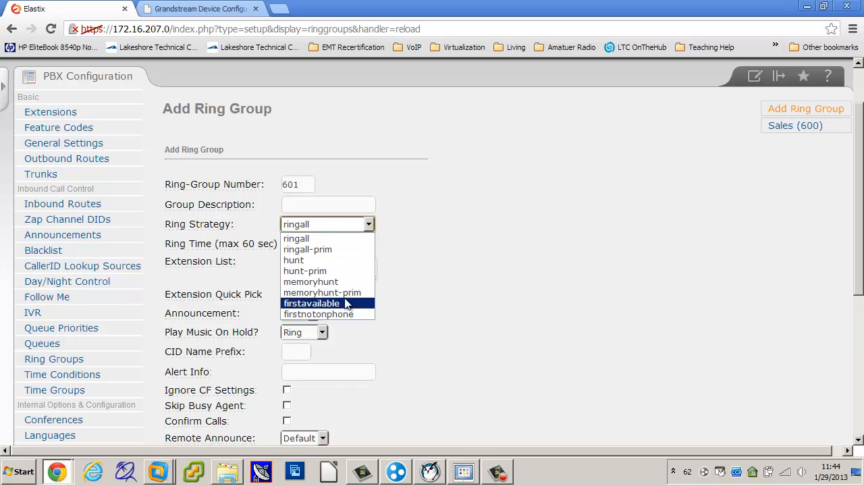
pyautogui.click(349, 260)
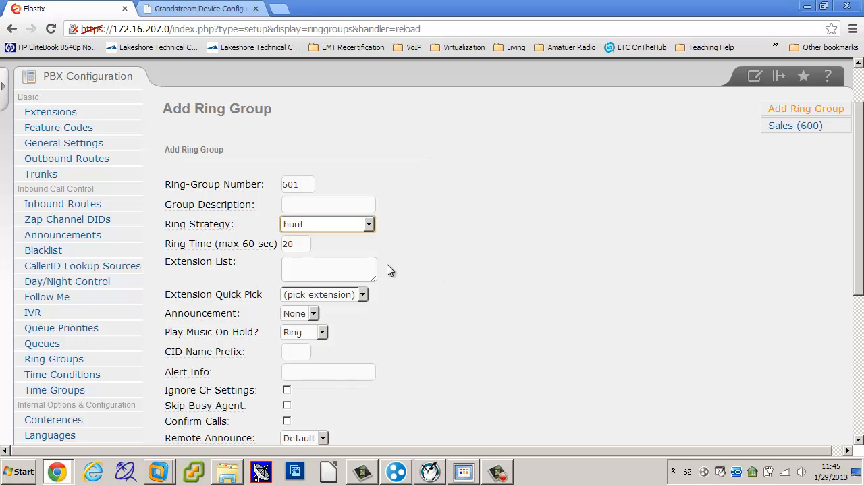
pyautogui.press('Tab')
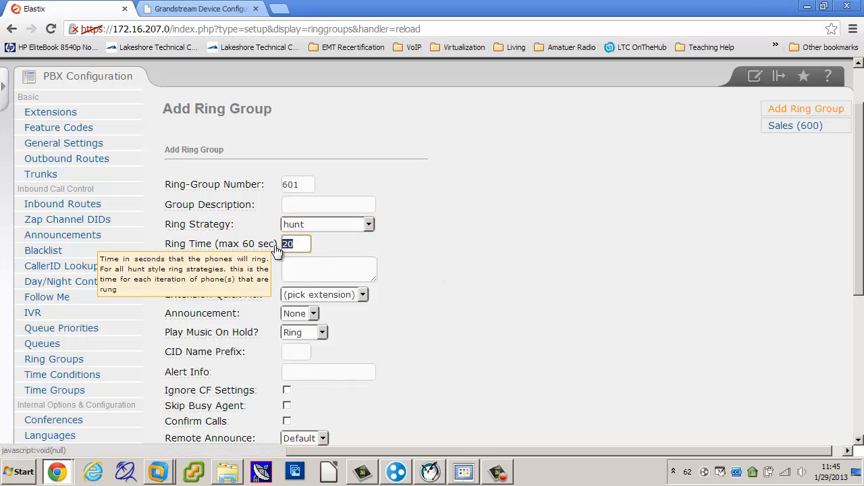
pyautogui.write('5')
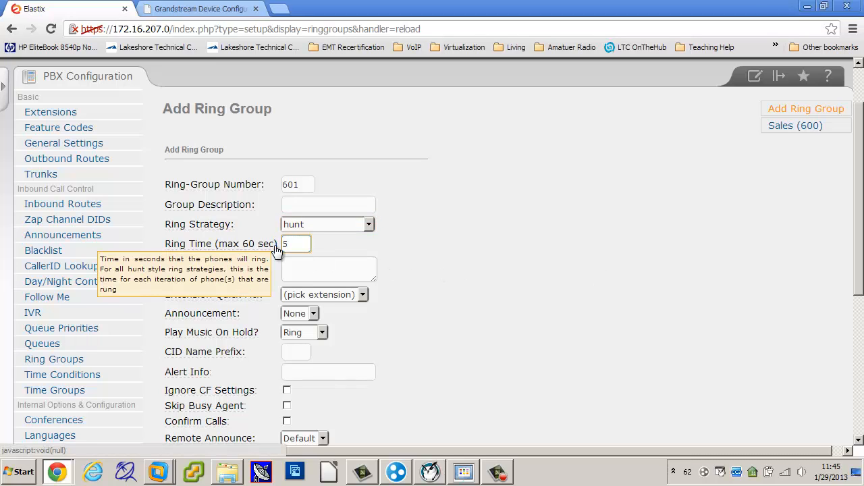
pyautogui.click(470, 250)
pyautogui.scroll(-3, 476, 254)
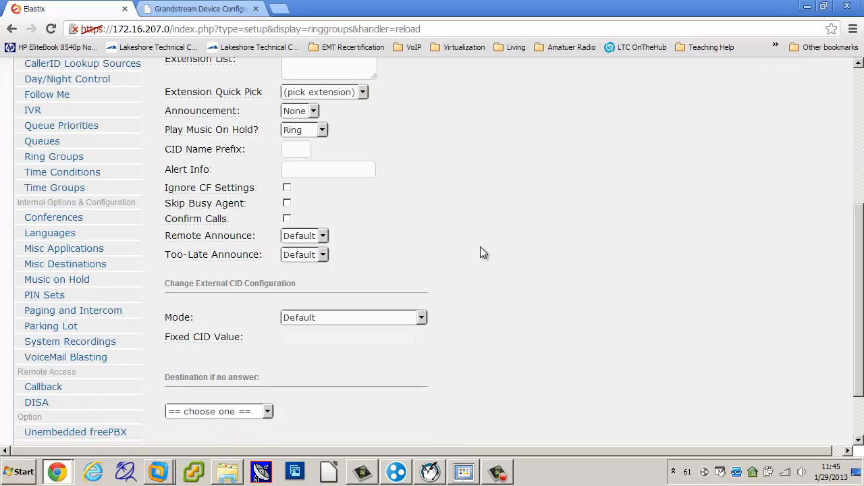
pyautogui.scroll(-1, 481, 252)
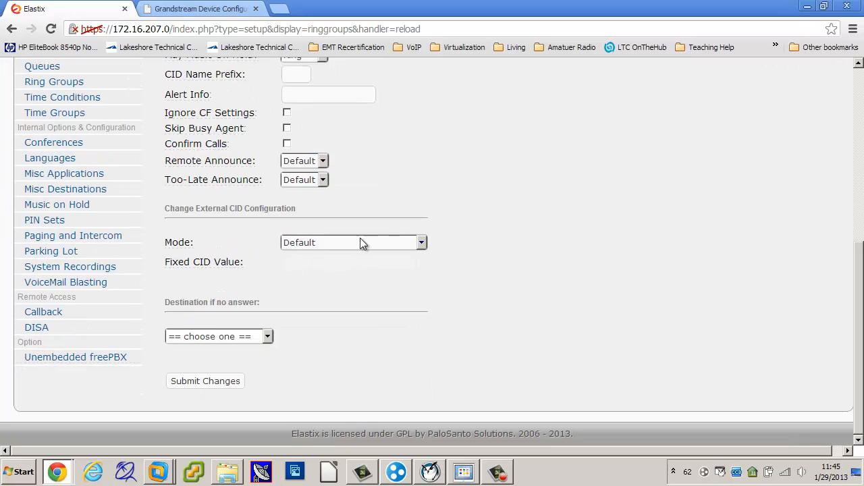
pyautogui.scroll(5, 636, 280)
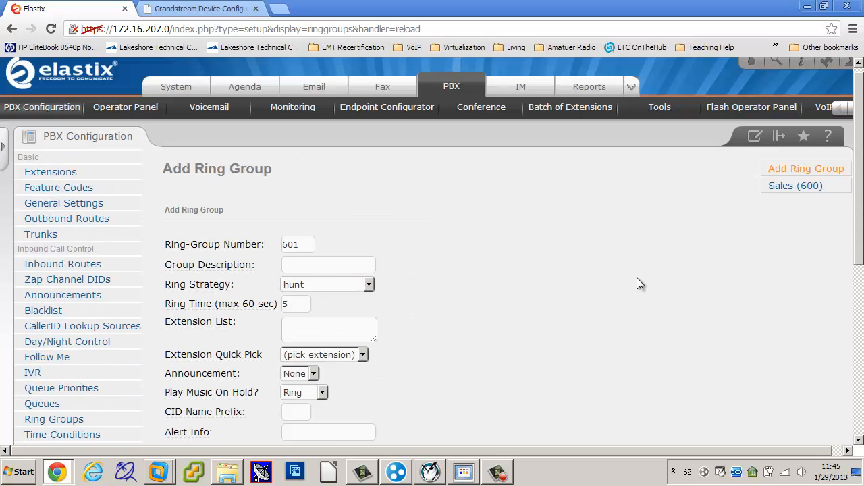
# Open the Sales (600) ring group and set its ring strategy to hunt with a ring time of 5 seconds
pyautogui.click(785, 186)
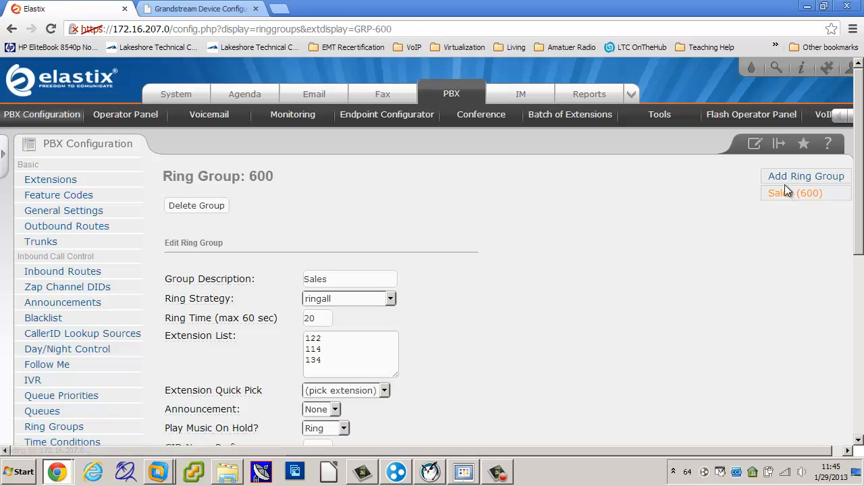
pyautogui.scroll(-1, 473, 257)
pyautogui.click(390, 230)
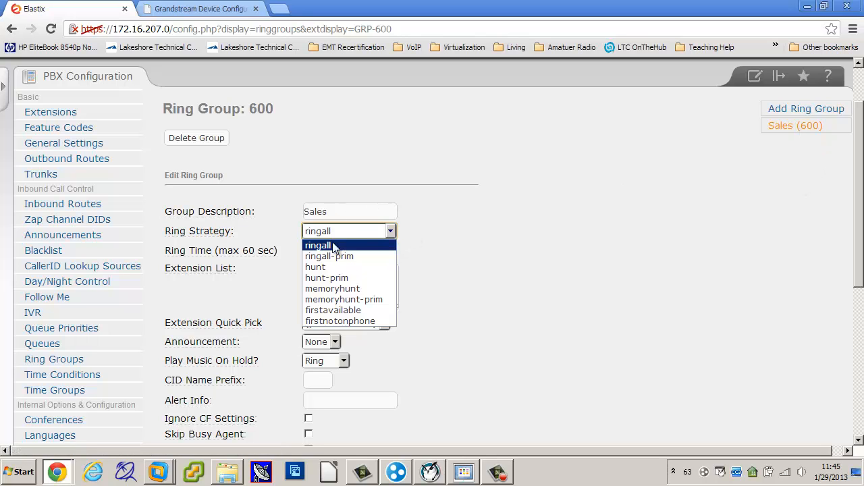
pyautogui.click(334, 268)
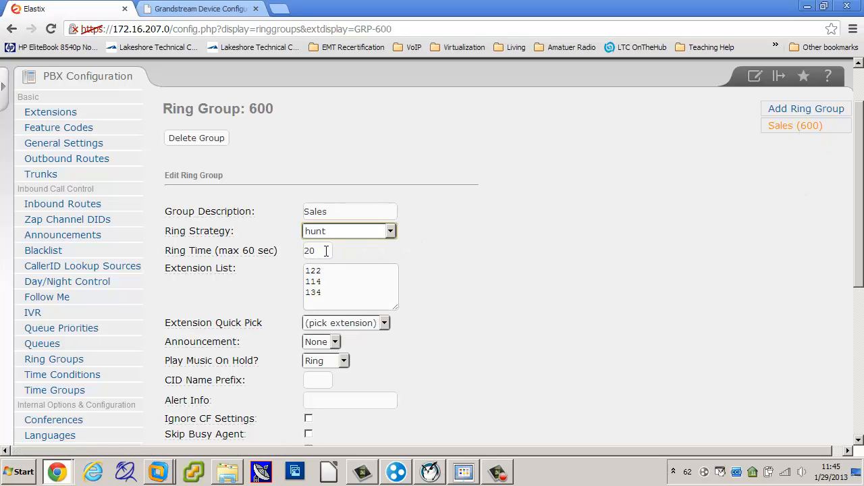
pyautogui.moveTo(328, 250); pyautogui.dragTo(268, 250)
pyautogui.write('5')
pyautogui.click(541, 266)
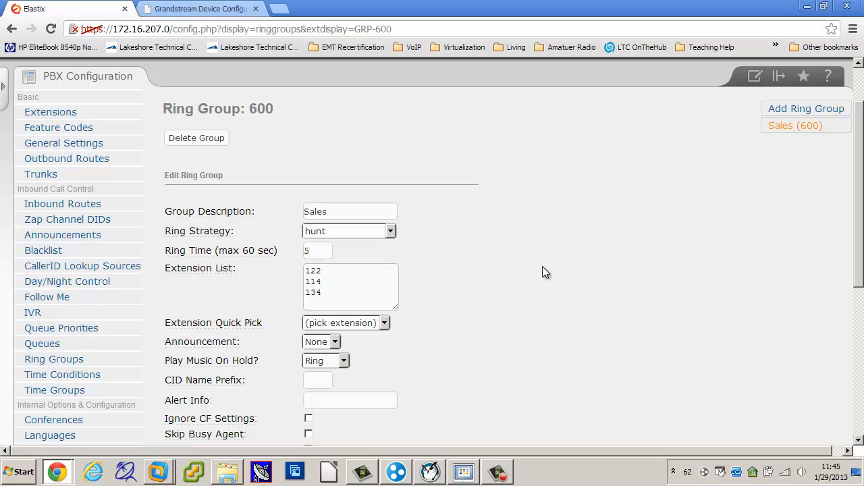
# Submit the hunt strategy and ring time changes for the Sales group and apply the configuration
pyautogui.scroll(-5, 543, 266)
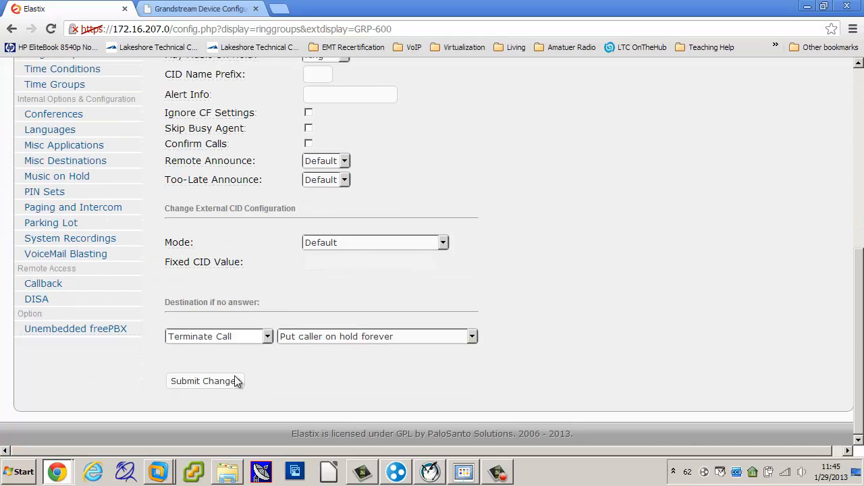
pyautogui.click(218, 383)
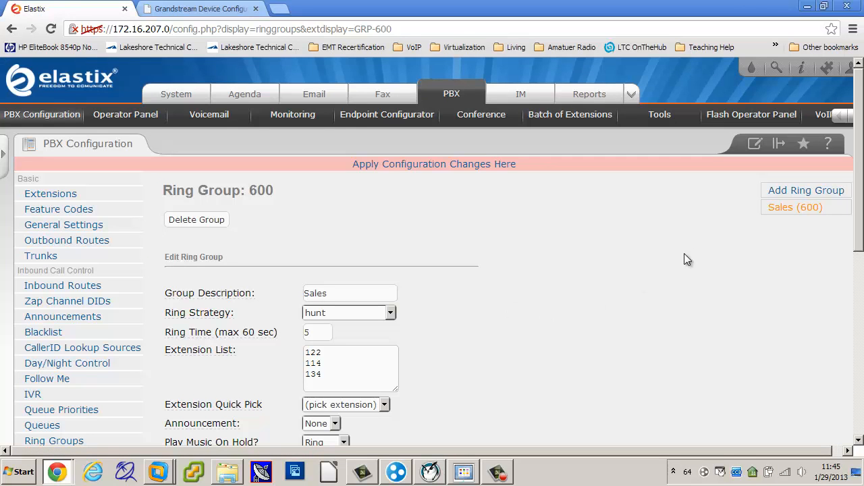
pyautogui.click(463, 168)
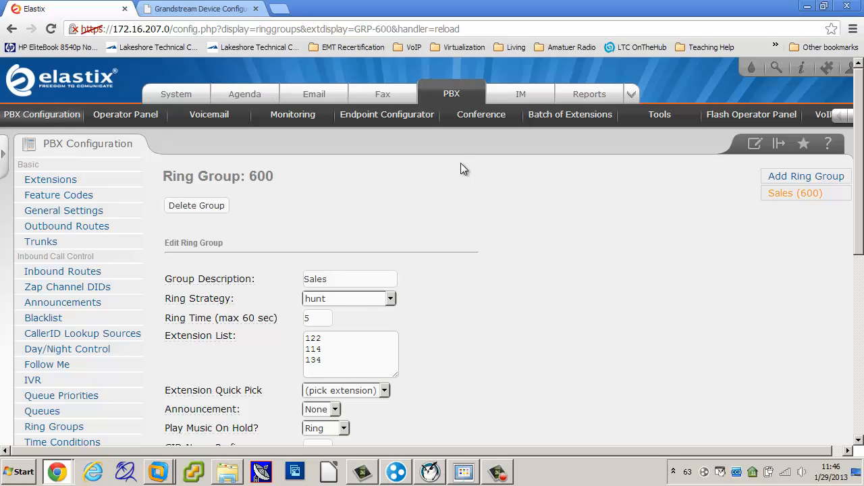
# Set the no-answer destination to Ring Groups, Sales <600>, and submit and apply the change
pyautogui.scroll(-5, 516, 264)
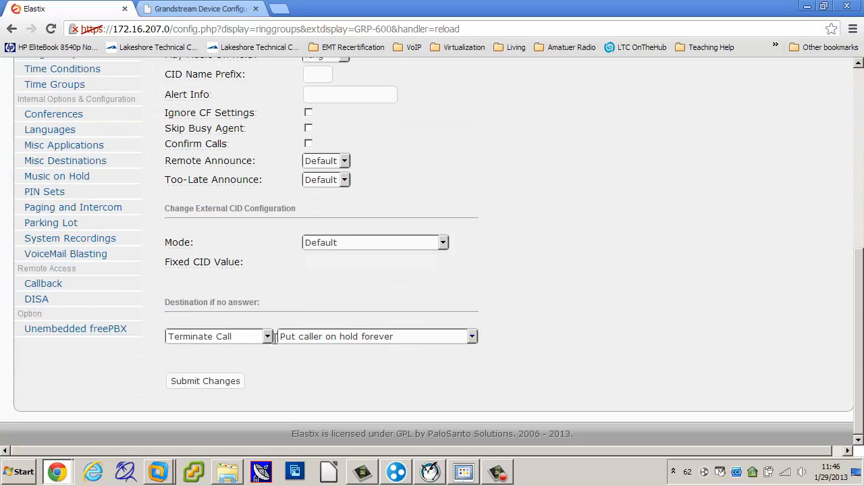
pyautogui.click(267, 336)
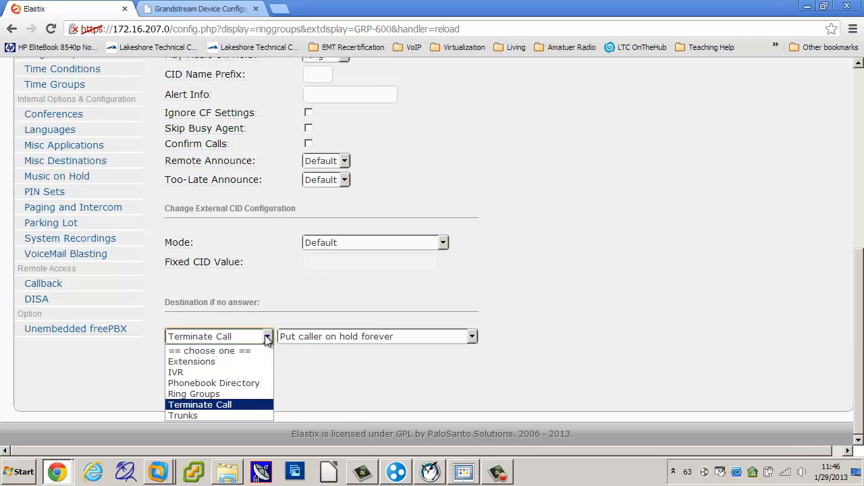
pyautogui.click(239, 394)
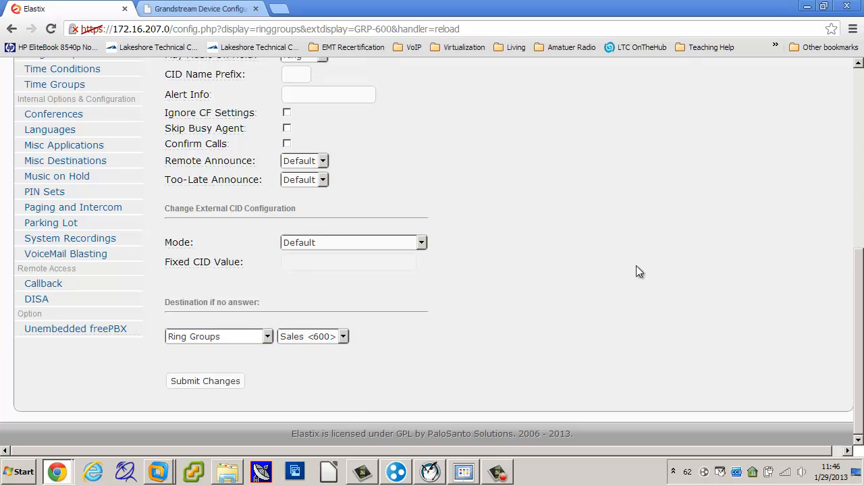
pyautogui.scroll(5, 642, 263)
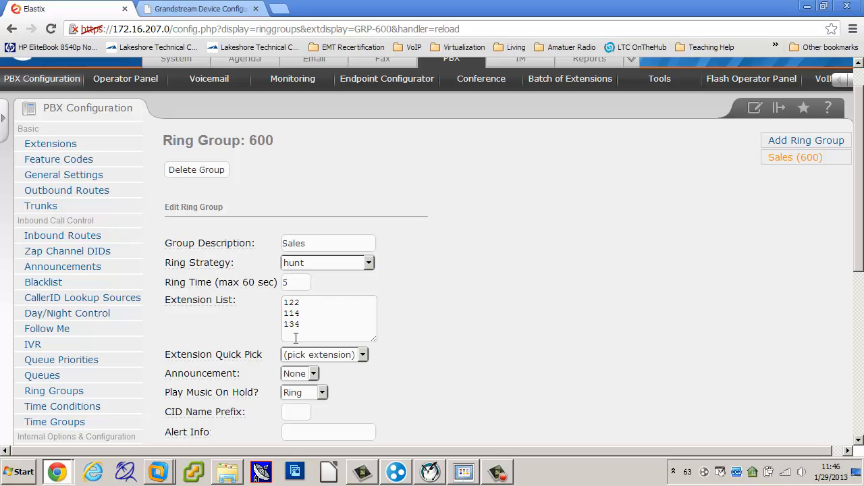
pyautogui.scroll(-3, 469, 339)
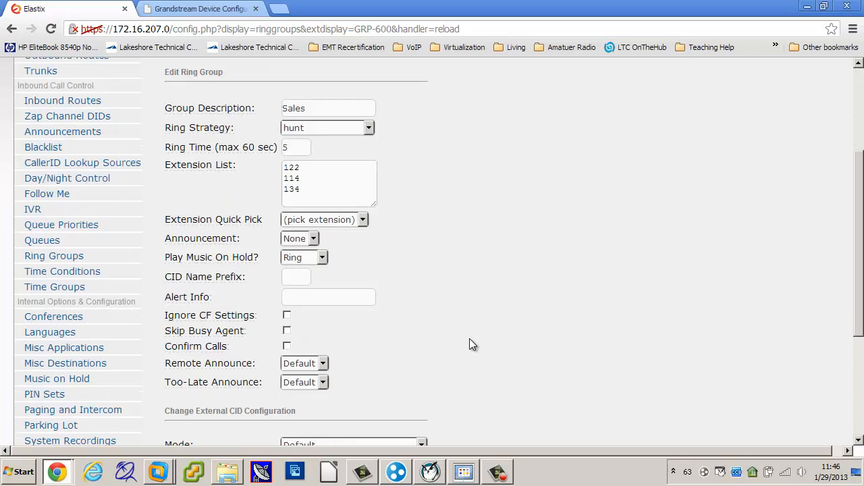
pyautogui.scroll(-2, 378, 335)
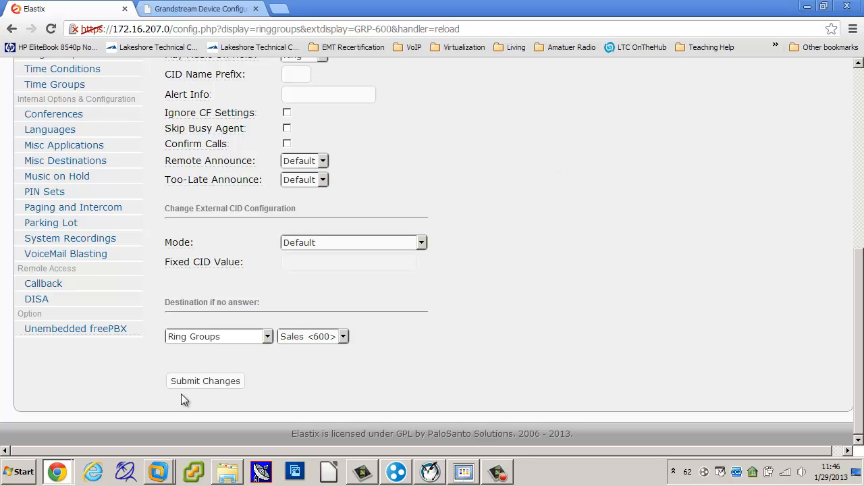
pyautogui.click(207, 381)
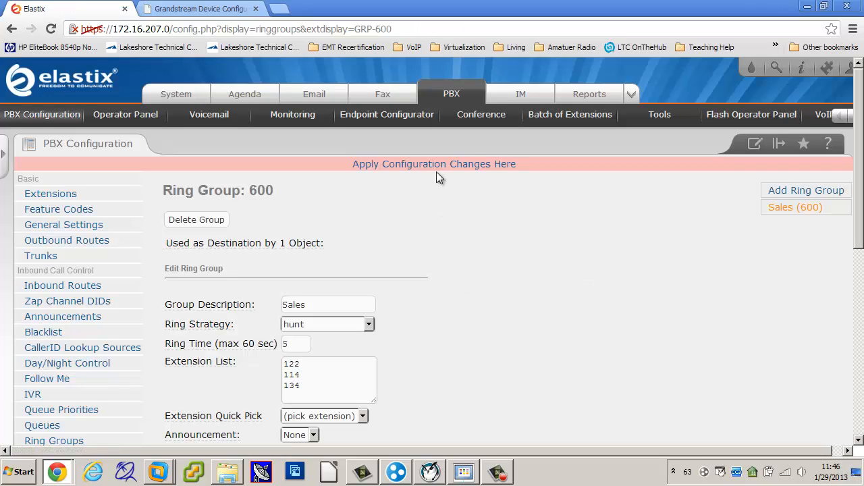
pyautogui.click(436, 169)
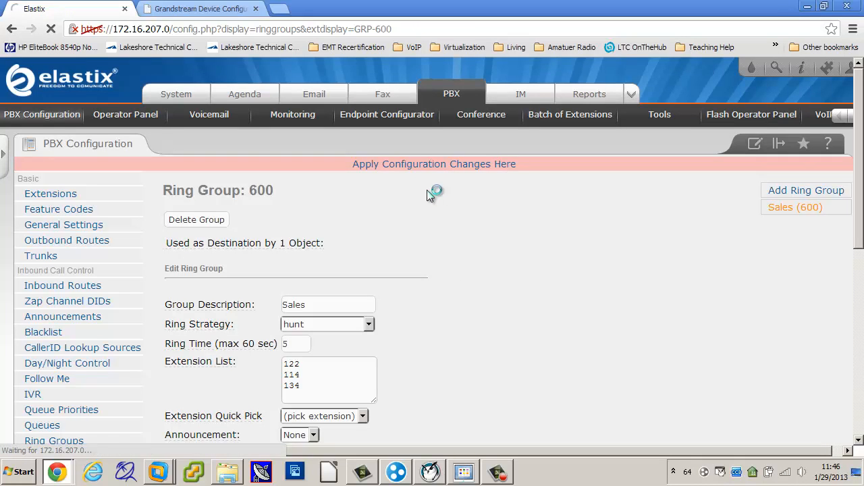
# Change the Sales group's ring strategy to memoryhunt, and submit and apply the change
pyautogui.scroll(-2, 444, 239)
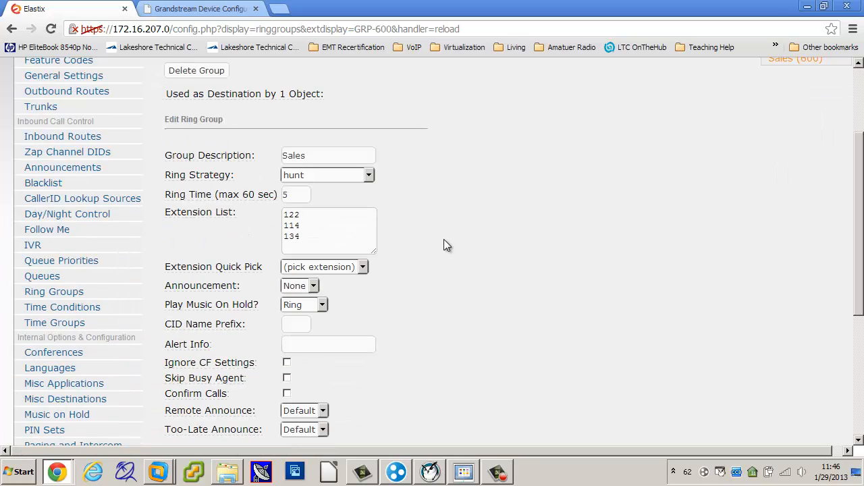
pyautogui.scroll(-3, 444, 245)
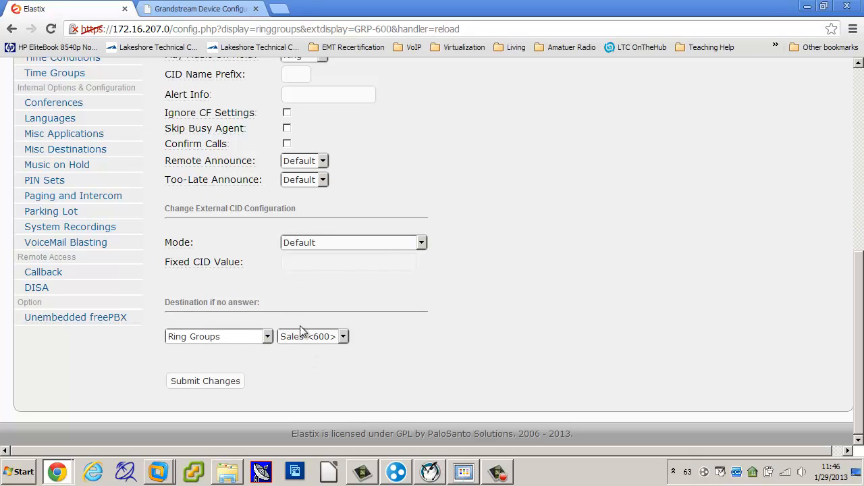
pyautogui.scroll(6, 545, 283)
pyautogui.scroll(-2, 533, 277)
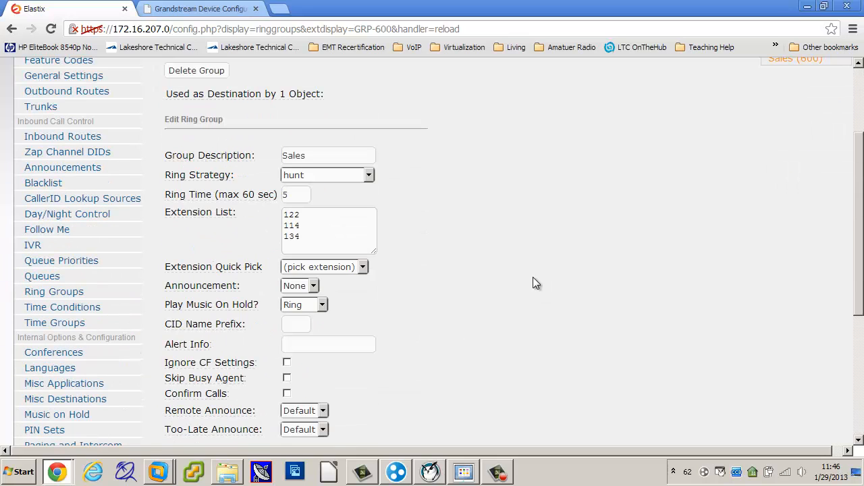
pyautogui.click(370, 175)
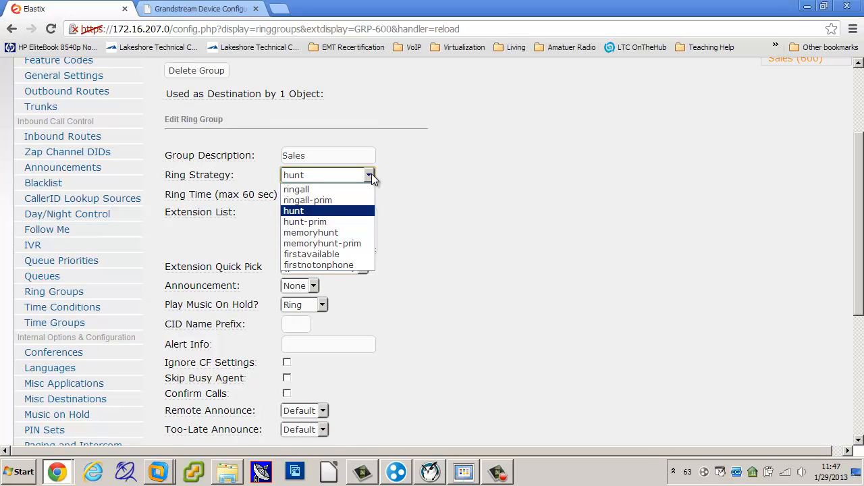
pyautogui.click(341, 234)
pyautogui.scroll(-4, 456, 221)
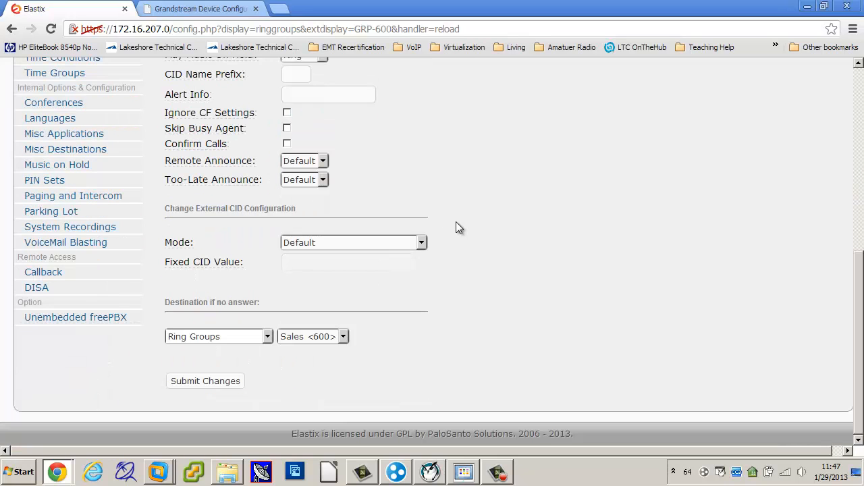
pyautogui.click(216, 382)
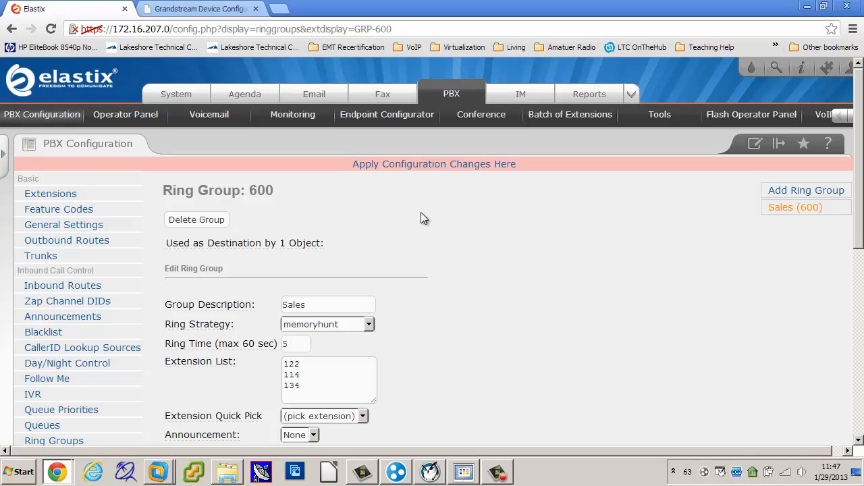
pyautogui.click(420, 173)
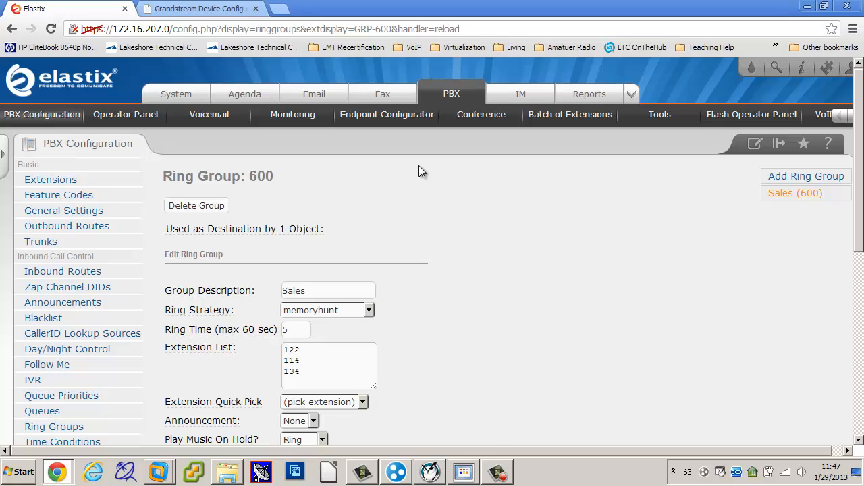
pyautogui.scroll(-3, 465, 328)
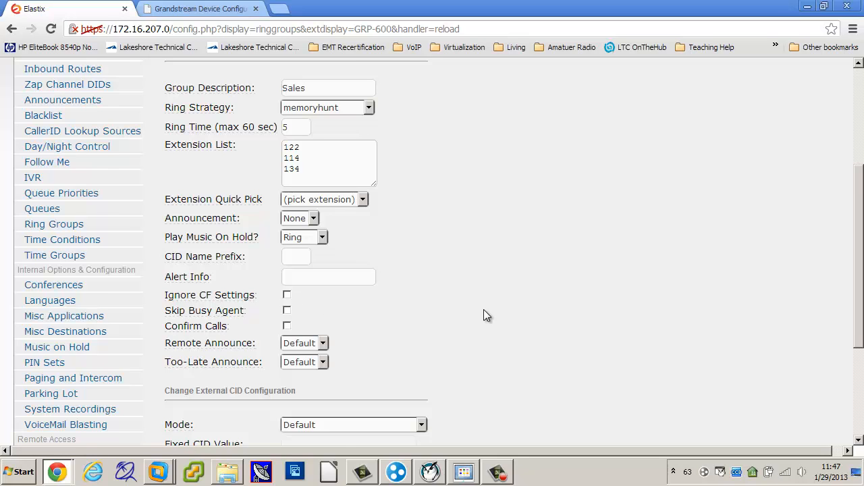
pyautogui.scroll(-2, 483, 315)
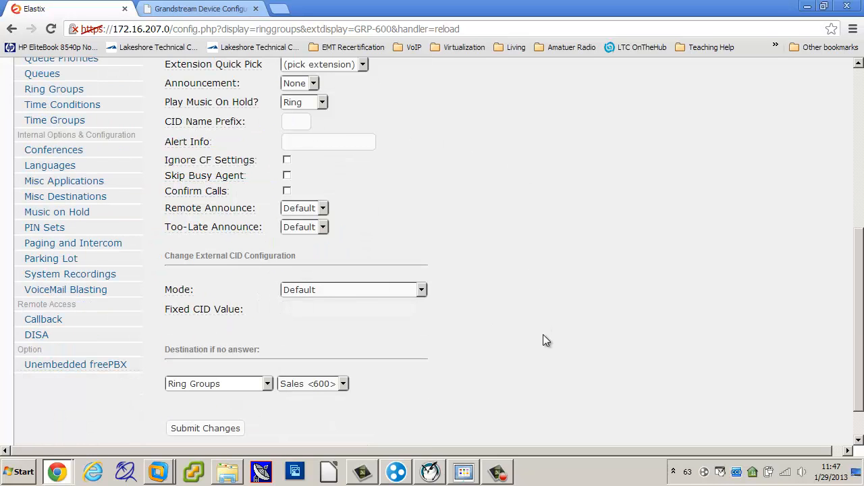
pyautogui.scroll(-1, 551, 366)
pyautogui.scroll(6, 551, 366)
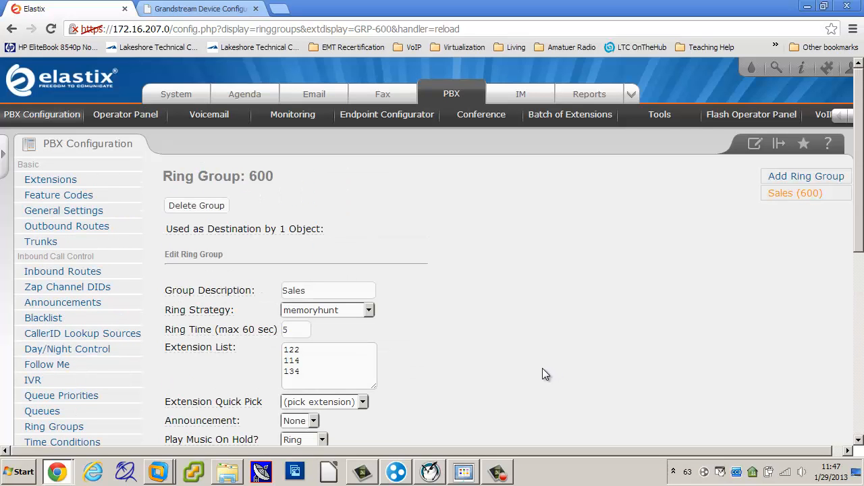
pyautogui.scroll(-1, 546, 374)
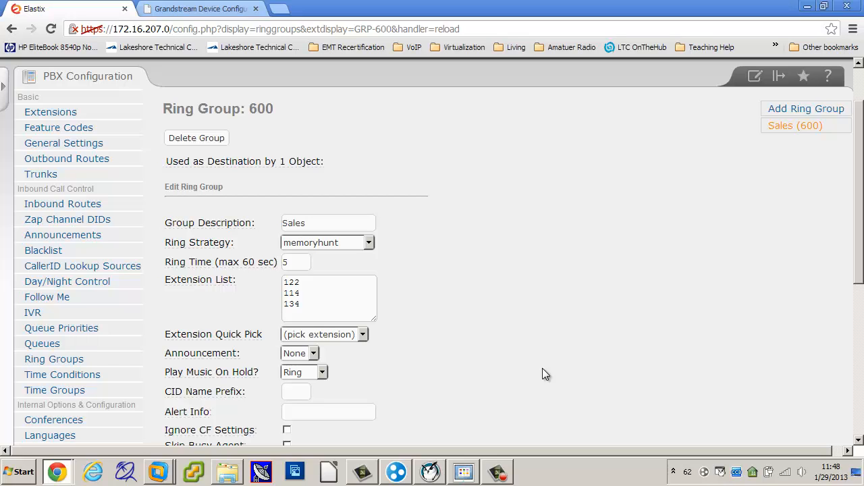
# Start adding a new ring group and enter Ringall as its group description
pyautogui.click(804, 132)
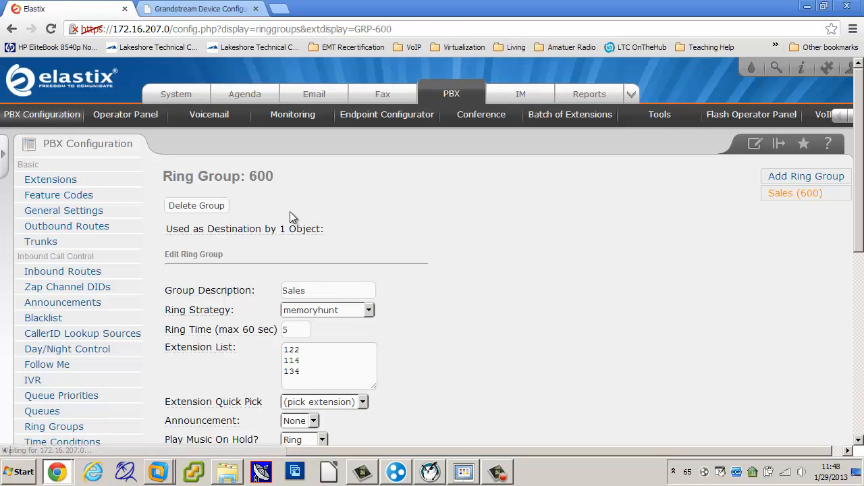
pyautogui.click(816, 177)
pyautogui.click(313, 272)
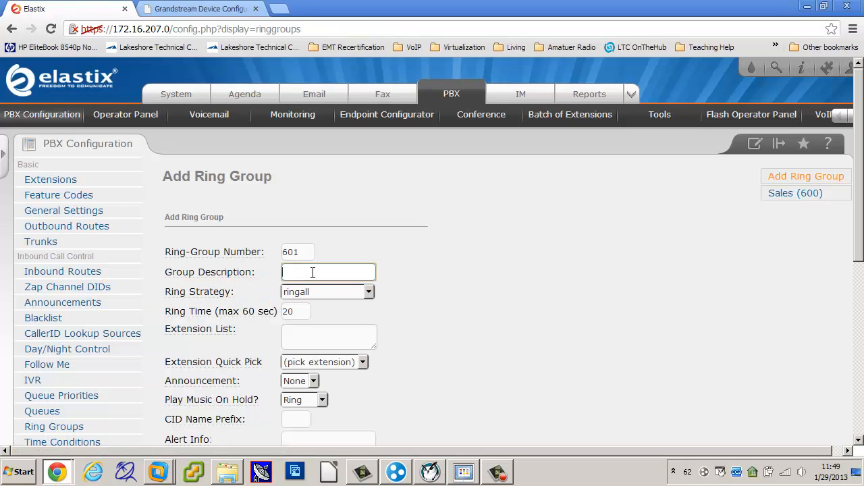
pyautogui.write('Ringall')
pyautogui.click(446, 324)
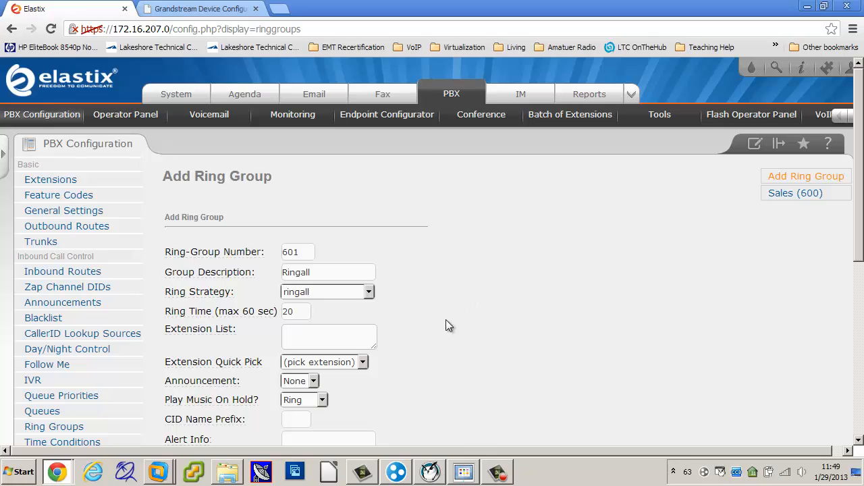
# Add extension 111 to the new Ringall group's extension list
pyautogui.click(365, 363)
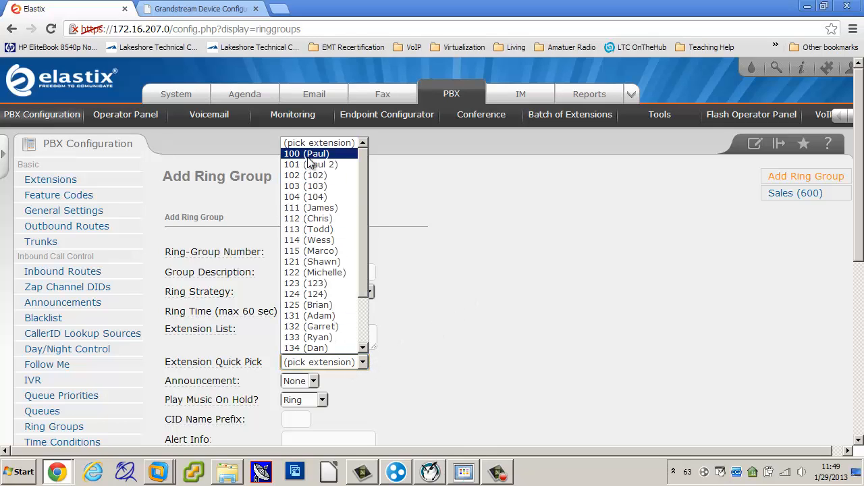
pyautogui.click(314, 208)
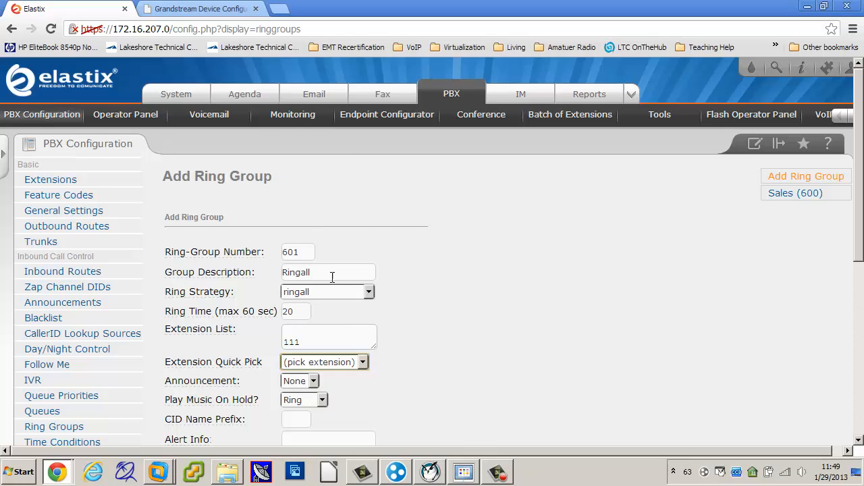
pyautogui.click(318, 341)
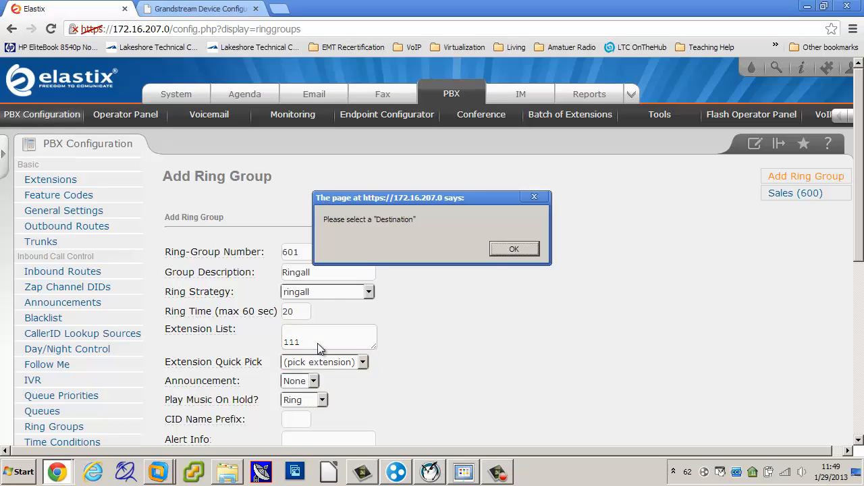
pyautogui.click(514, 250)
# Set the Ringall group's no-answer destination to Terminate Call, Hangup, and submit the new group
pyautogui.scroll(-5, 535, 365)
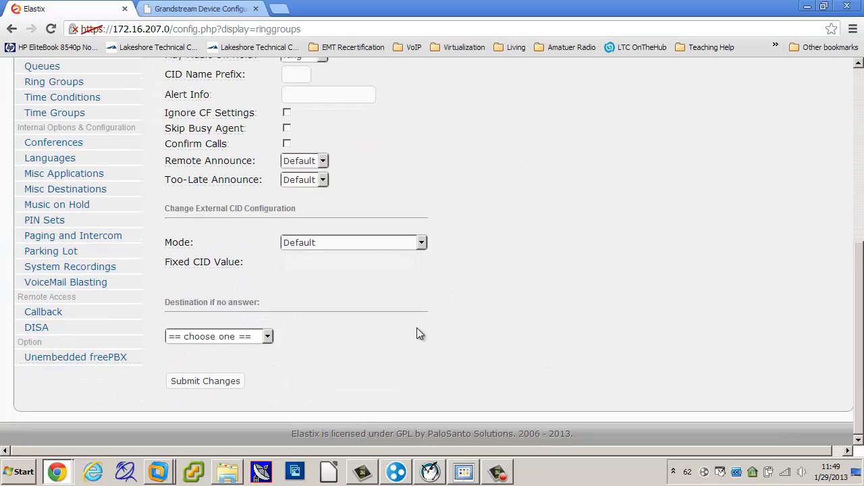
pyautogui.click(268, 336)
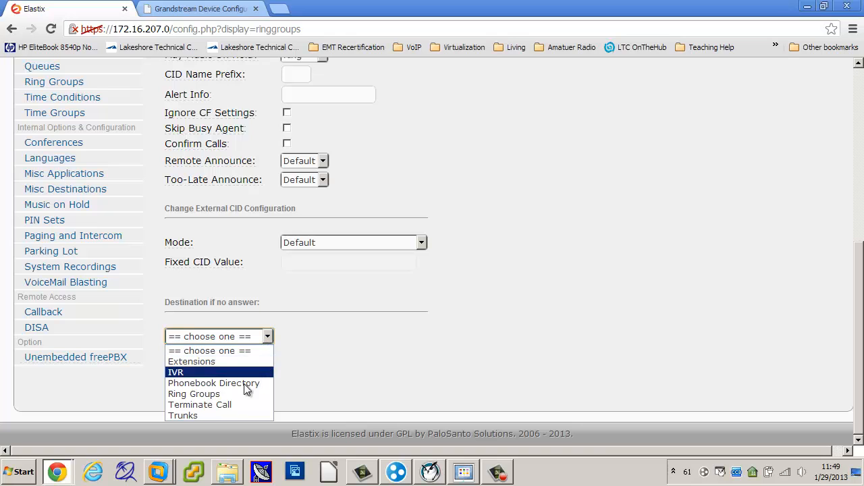
pyautogui.click(243, 405)
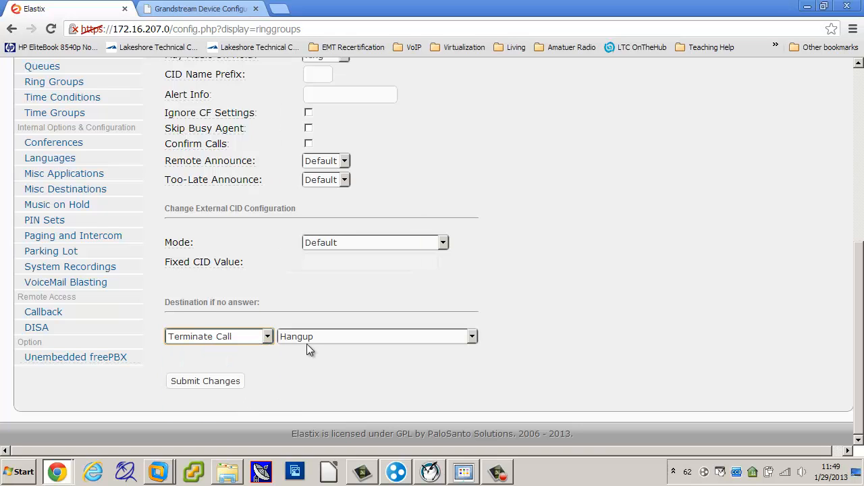
pyautogui.click(239, 383)
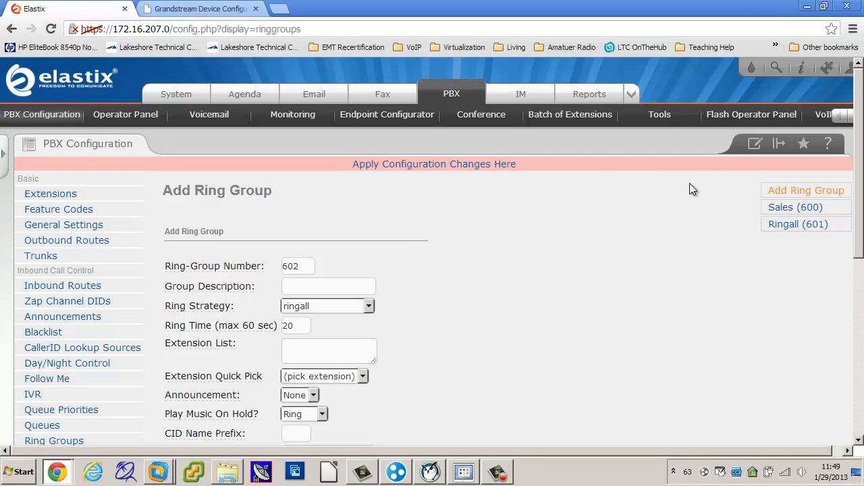
# Open the Ringall (601) ring group for editing and view the help text for its extension list
pyautogui.click(308, 348)
pyautogui.click(798, 224)
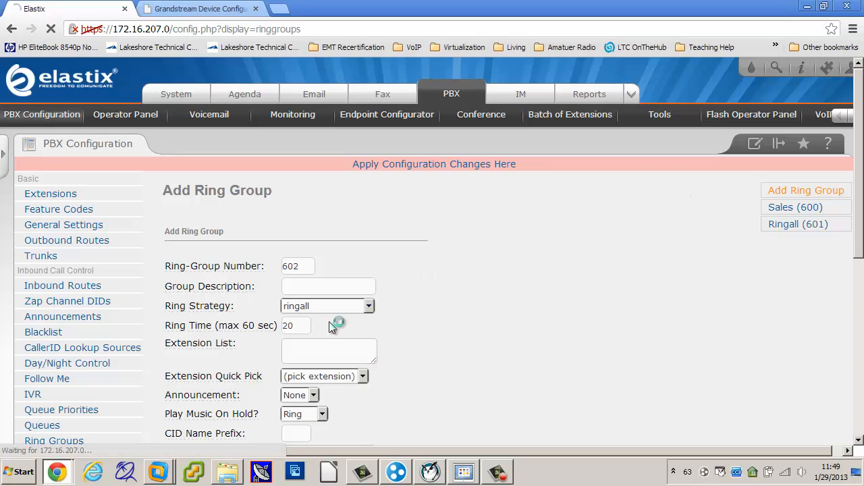
pyautogui.click(330, 355)
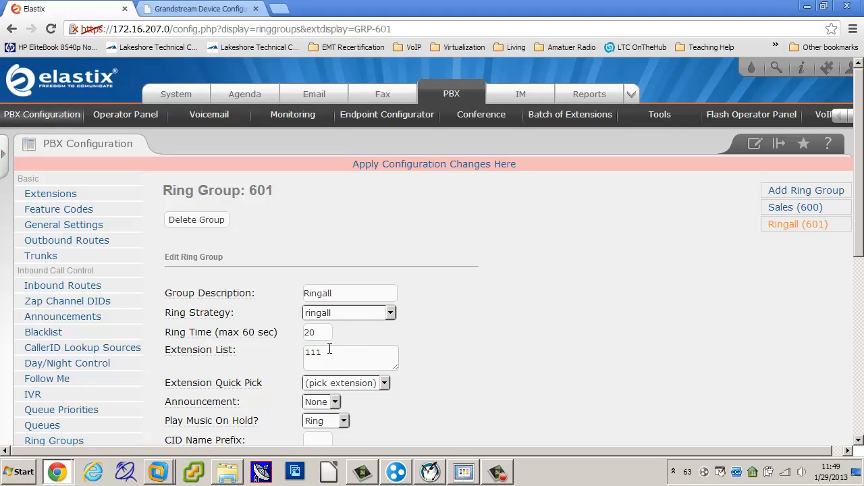
pyautogui.click(326, 355)
pyautogui.moveTo(222, 352)
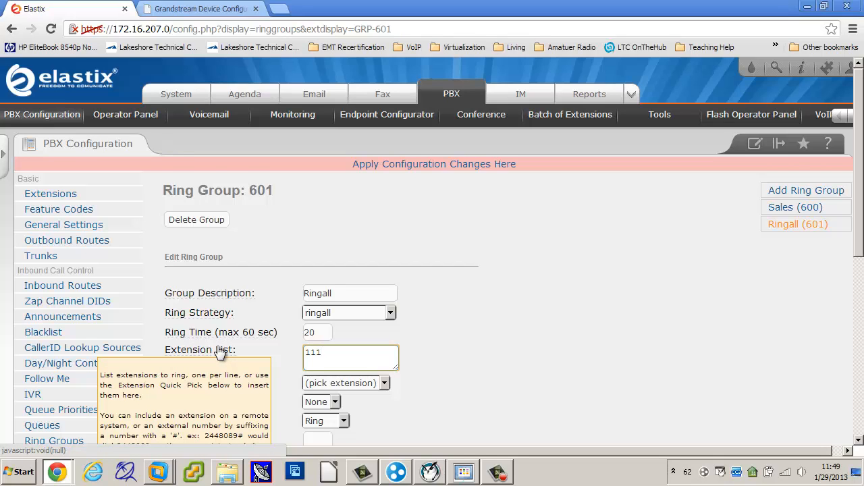
pyautogui.scroll(-2, 221, 352)
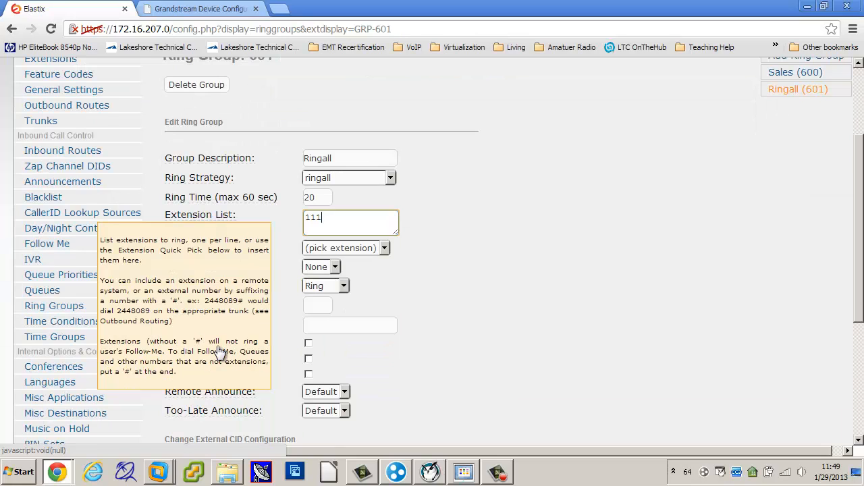
pyautogui.click(519, 297)
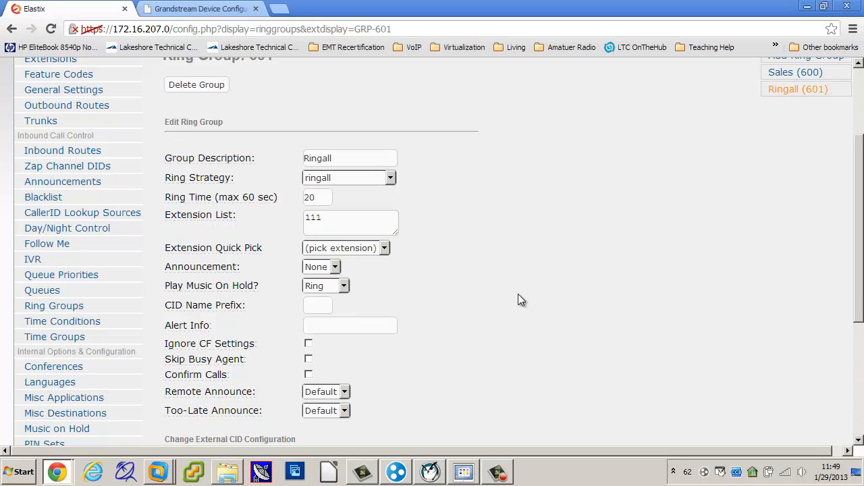
# Add extensions 112, 113, 114 and 121 to the Ringall group's extension list
pyautogui.click(383, 249)
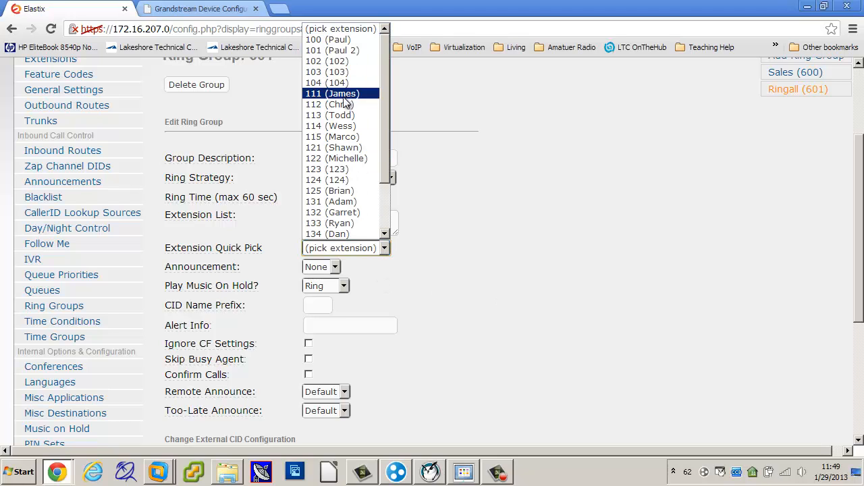
pyautogui.click(345, 104)
pyautogui.click(382, 249)
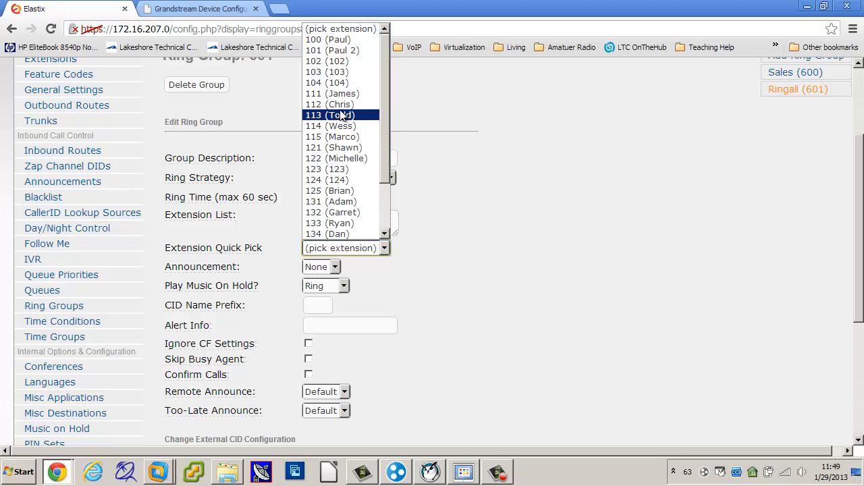
pyautogui.click(343, 116)
pyautogui.click(382, 249)
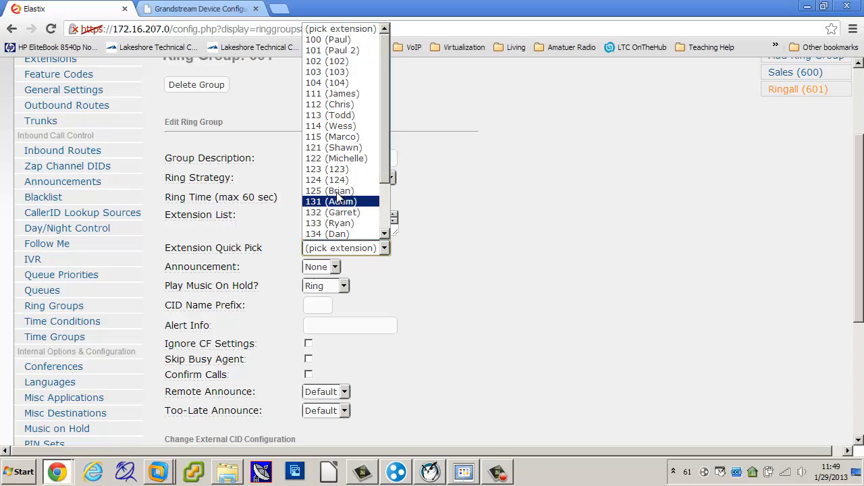
pyautogui.click(337, 126)
pyautogui.click(384, 252)
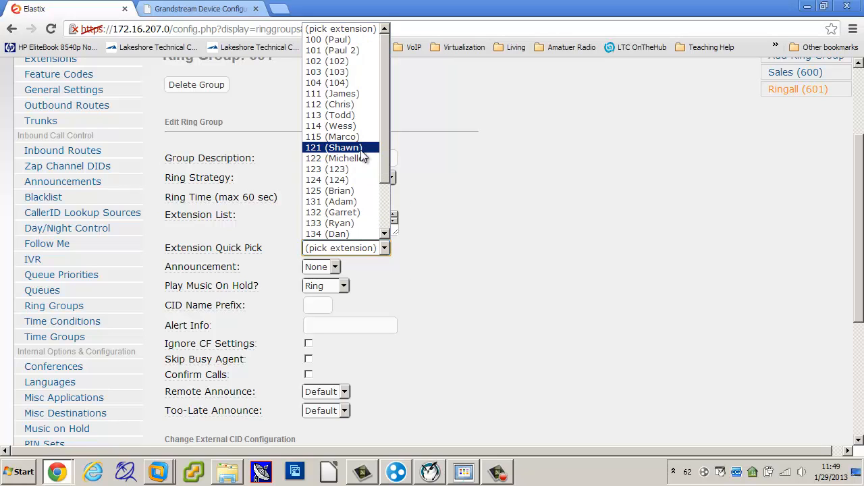
pyautogui.click(361, 148)
pyautogui.click(533, 243)
# Submit the Ringall group's extension changes and apply the configuration
pyautogui.scroll(-4, 351, 323)
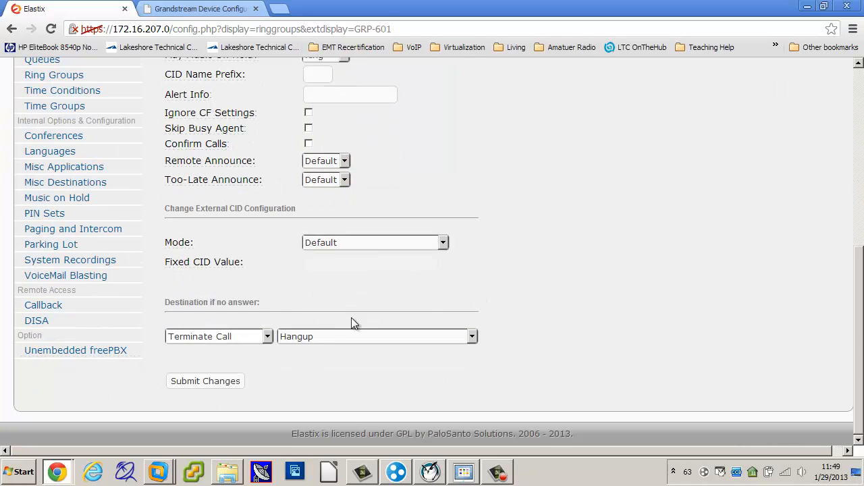
pyautogui.click(226, 381)
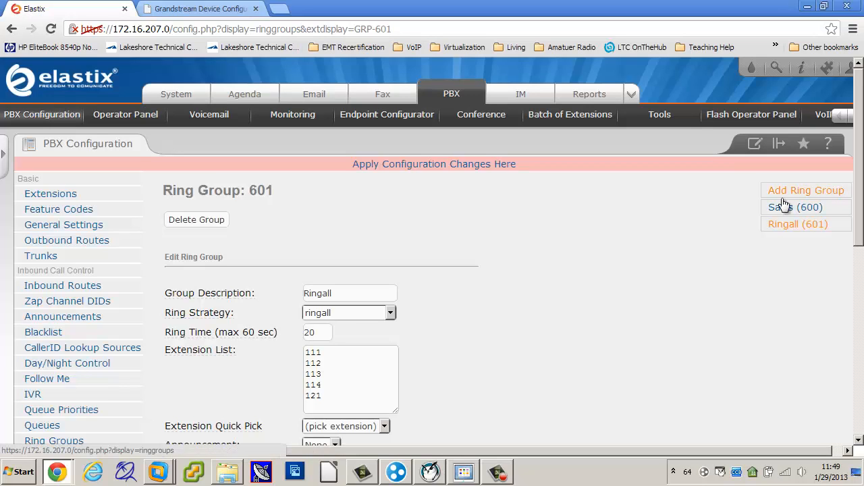
pyautogui.click(439, 164)
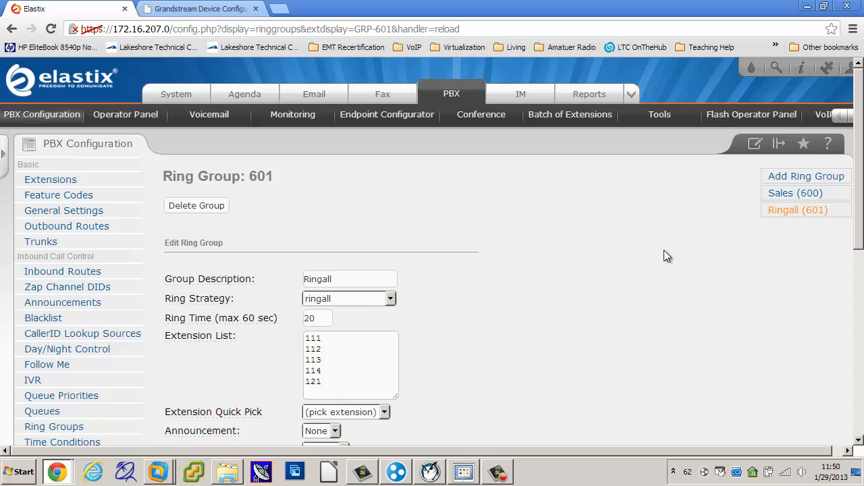
pyautogui.scroll(-1, 664, 255)
pyautogui.scroll(1, 662, 257)
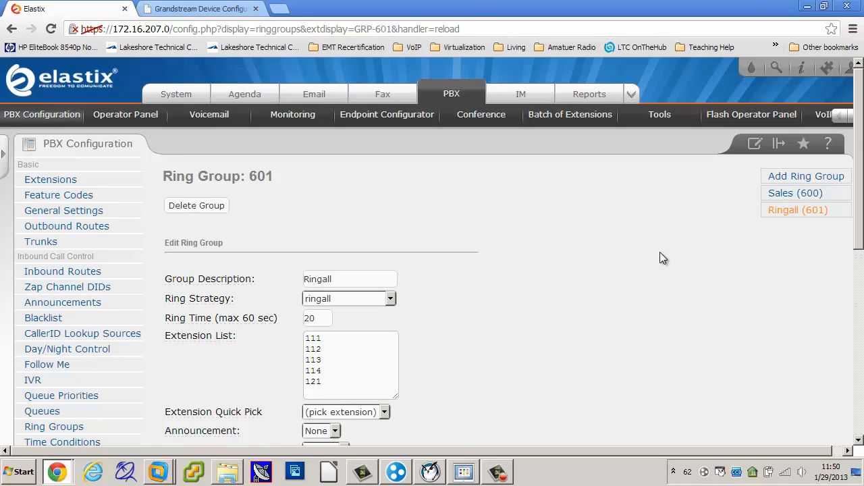